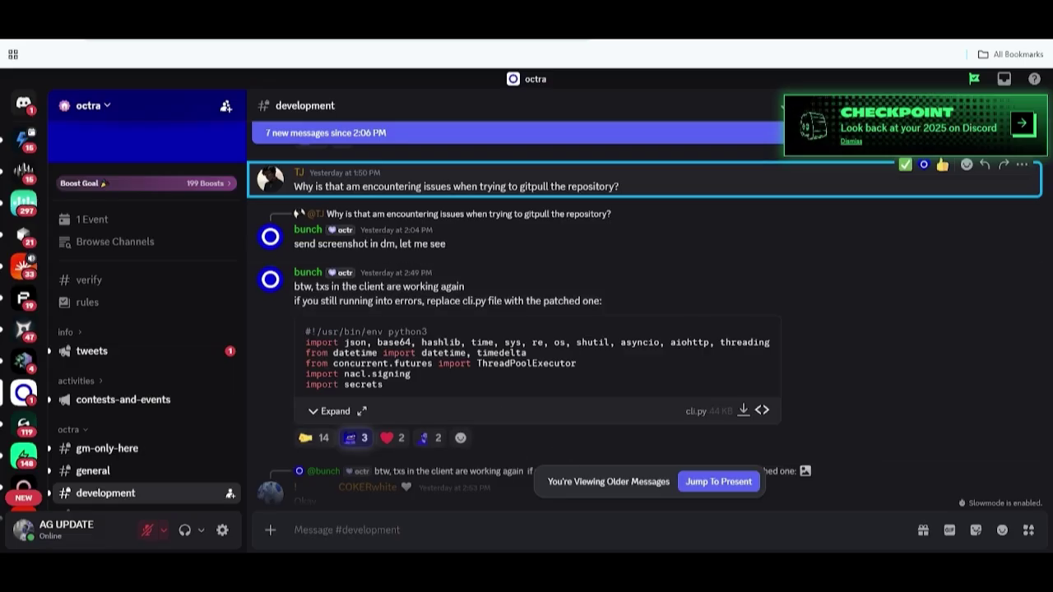
Step: Switch to the octra_pre_client repository on GitHub and create a codespace on its main branch
key("ctrl+Tab")
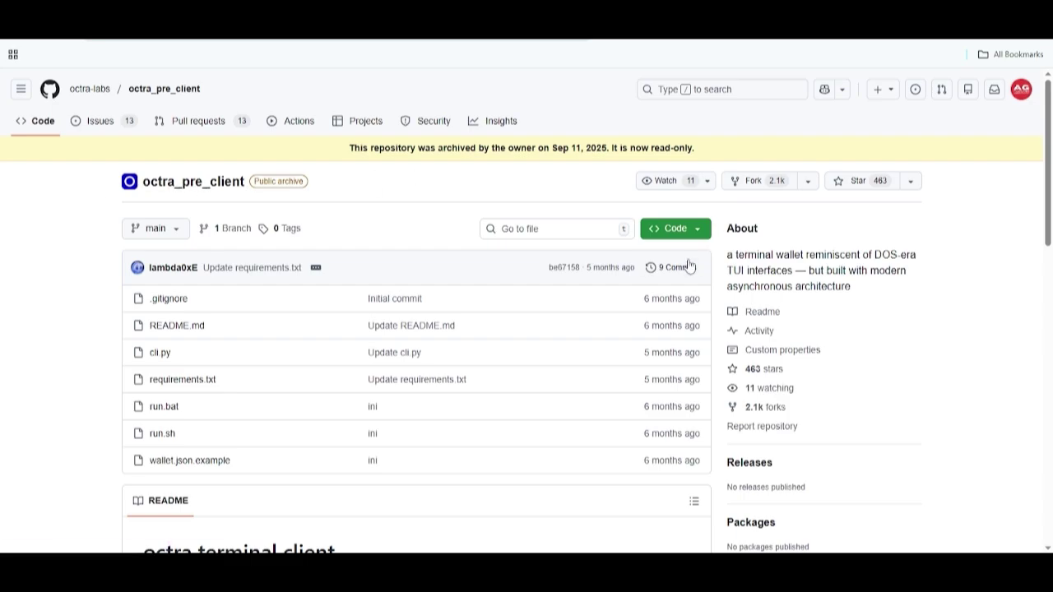
scroll(1049, 222, "down", 2)
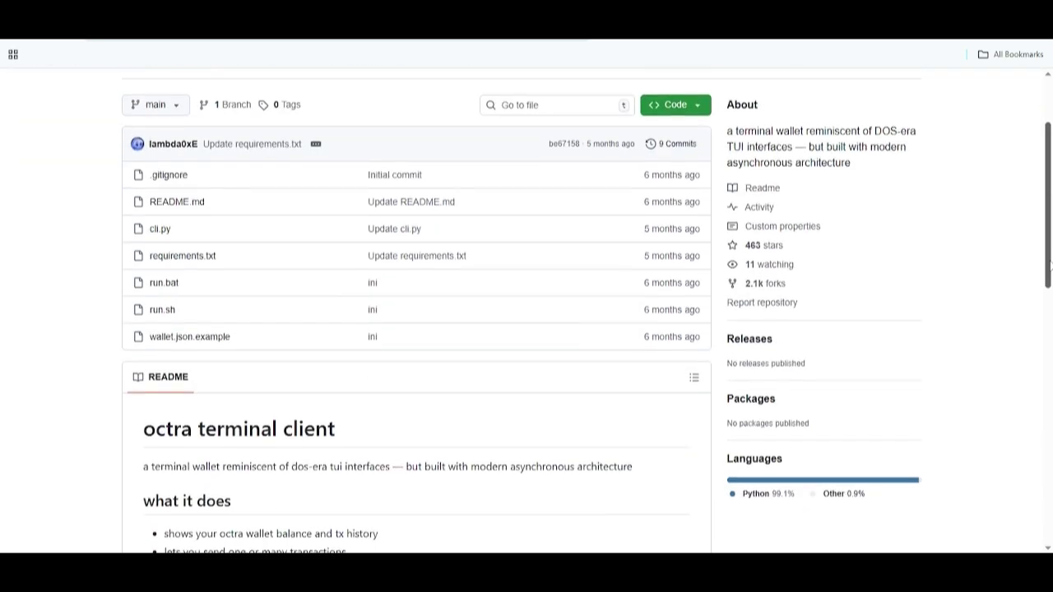
scroll(1048, 222, "up", 2)
left_click(700, 230)
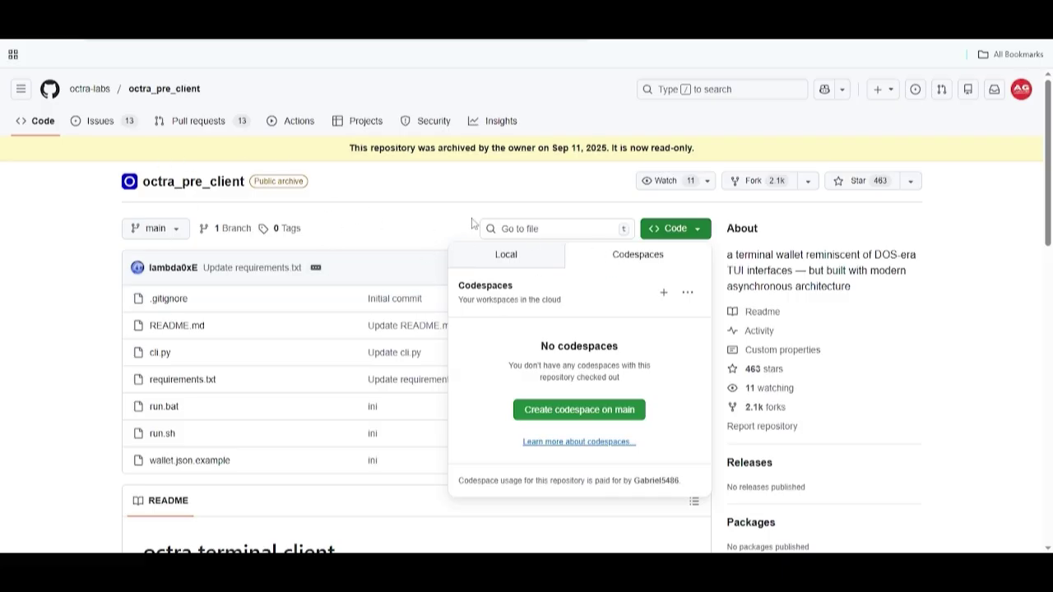
left_click(551, 418)
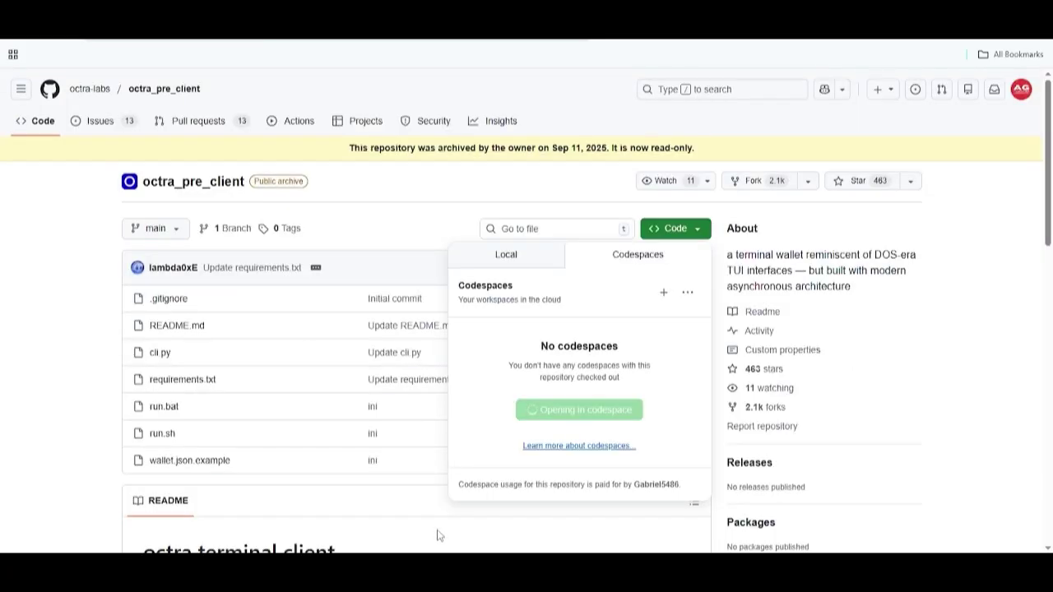
left_click(438, 536)
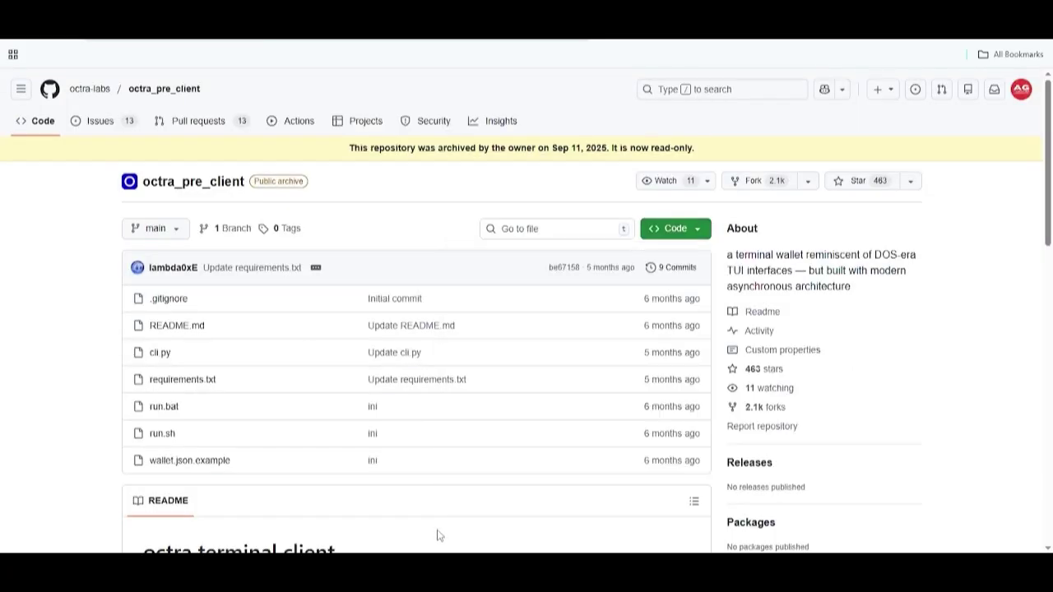
Step: Copy the README's block of installation commands, starting with git clone, and return to the new codespace
scroll(437, 536, "down", 5)
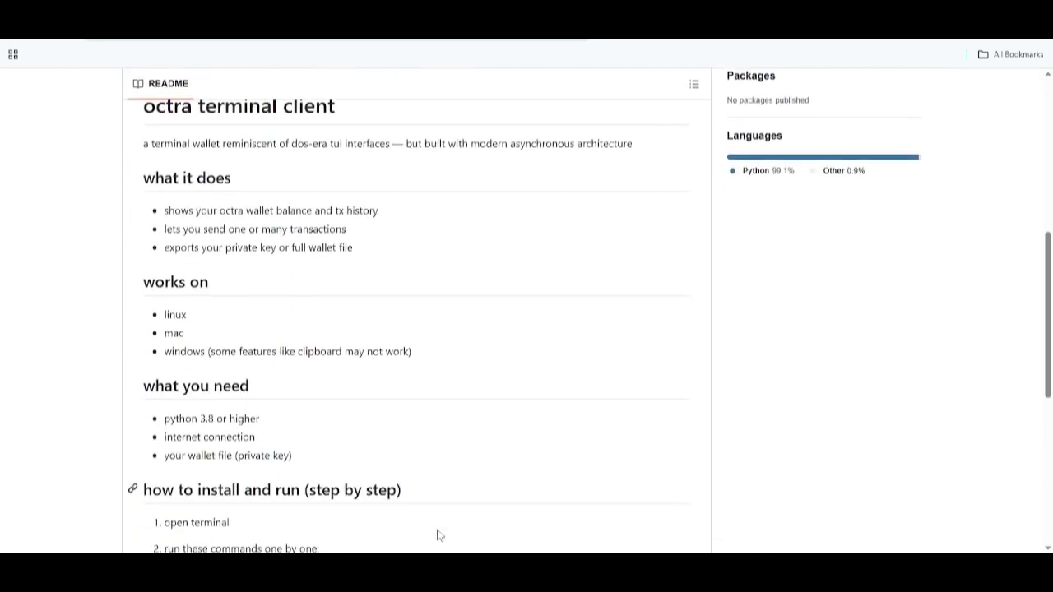
scroll(438, 535, "down", 4)
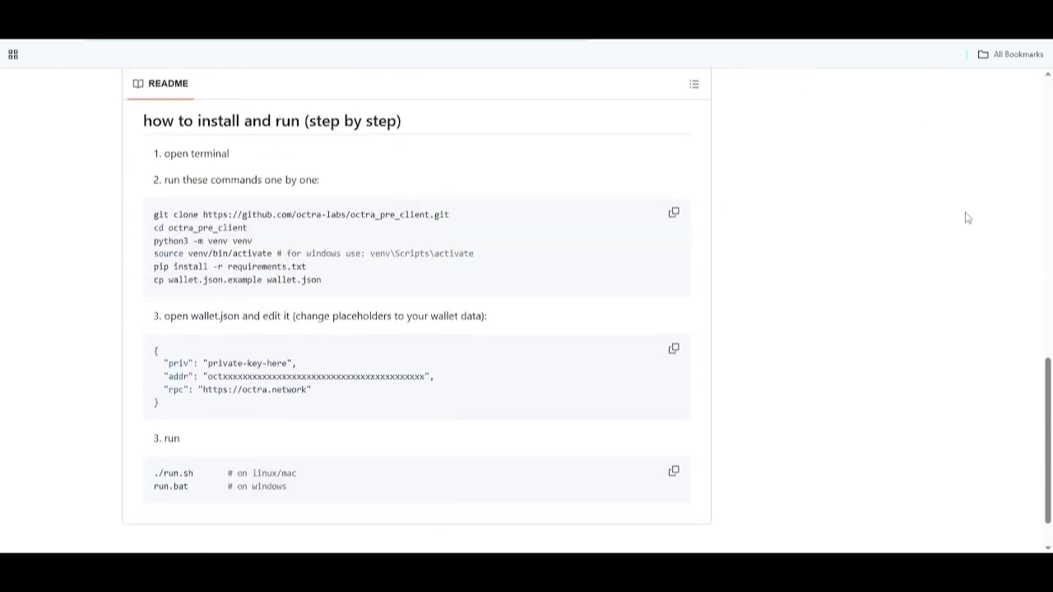
left_click(673, 214)
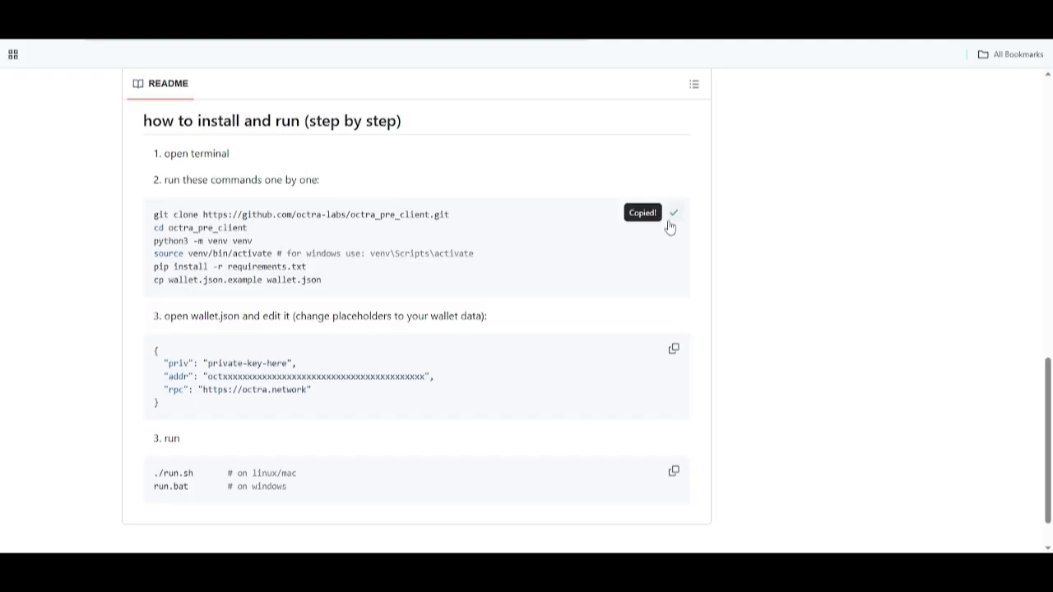
key("ctrl+Tab")
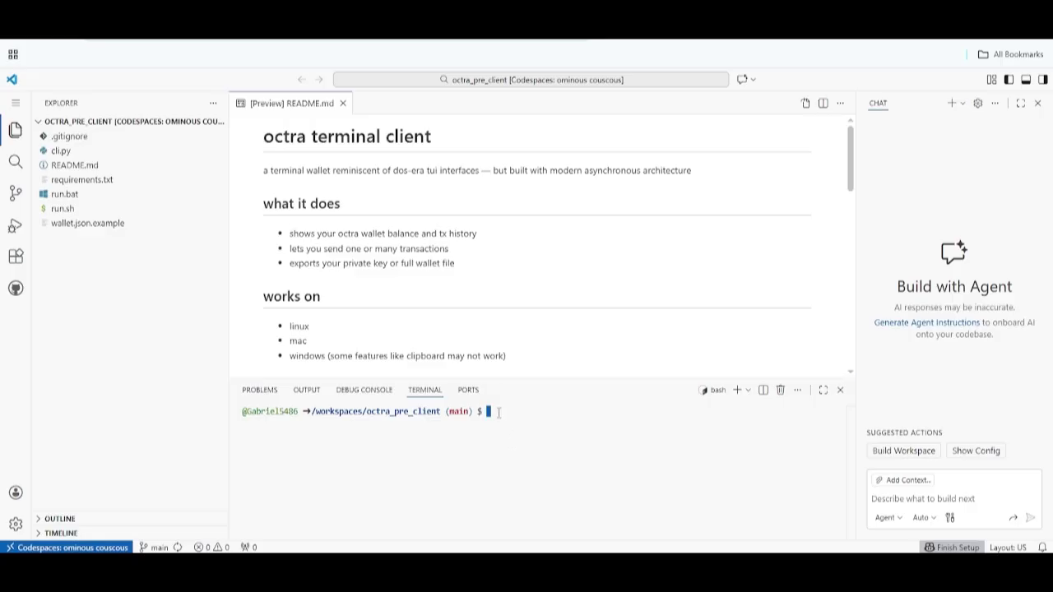
key("ctrl+shift+Tab")
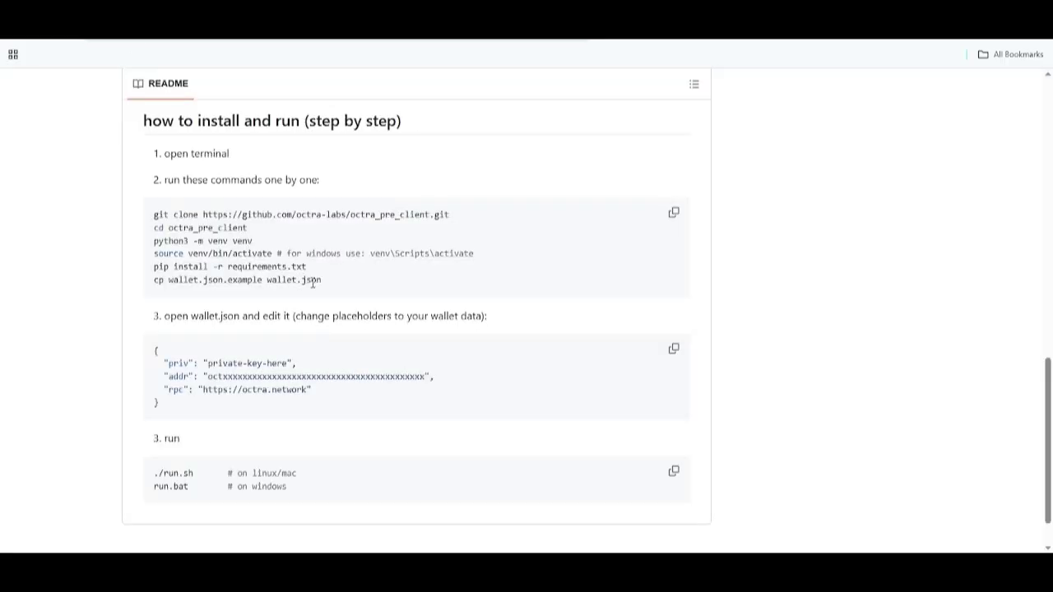
left_click(674, 217)
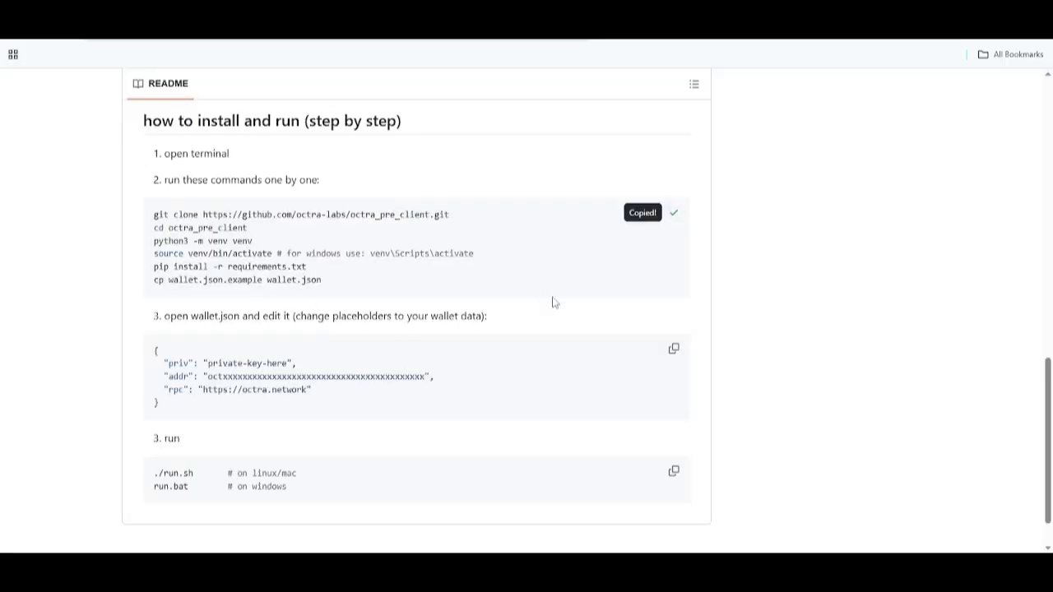
key("ctrl+Tab")
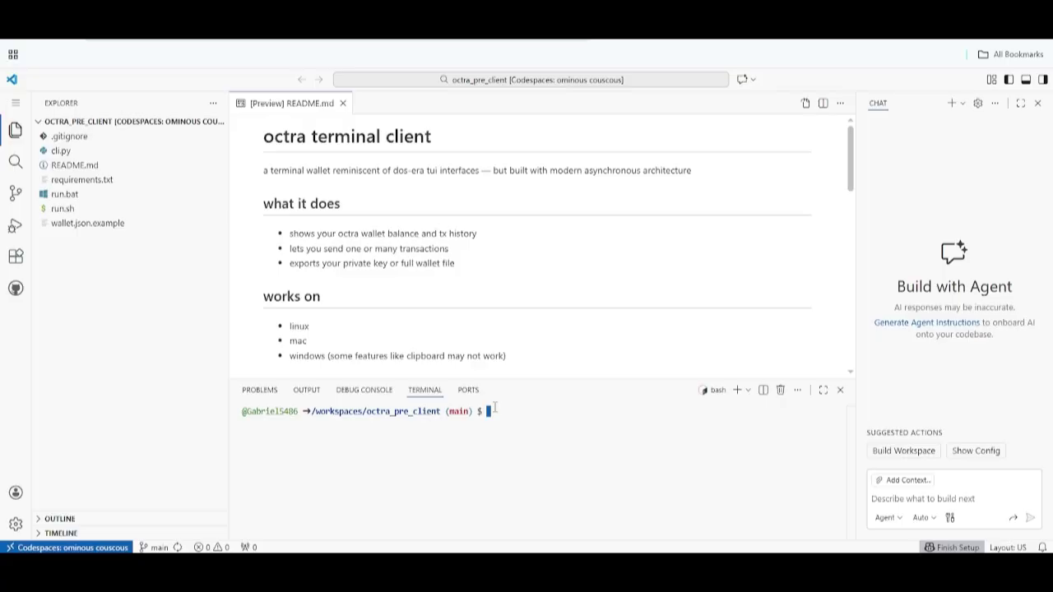
Step: Run the copied installation commands in the terminal, allowing clipboard and font access, and enlarge the terminal area
key("ctrl+c")
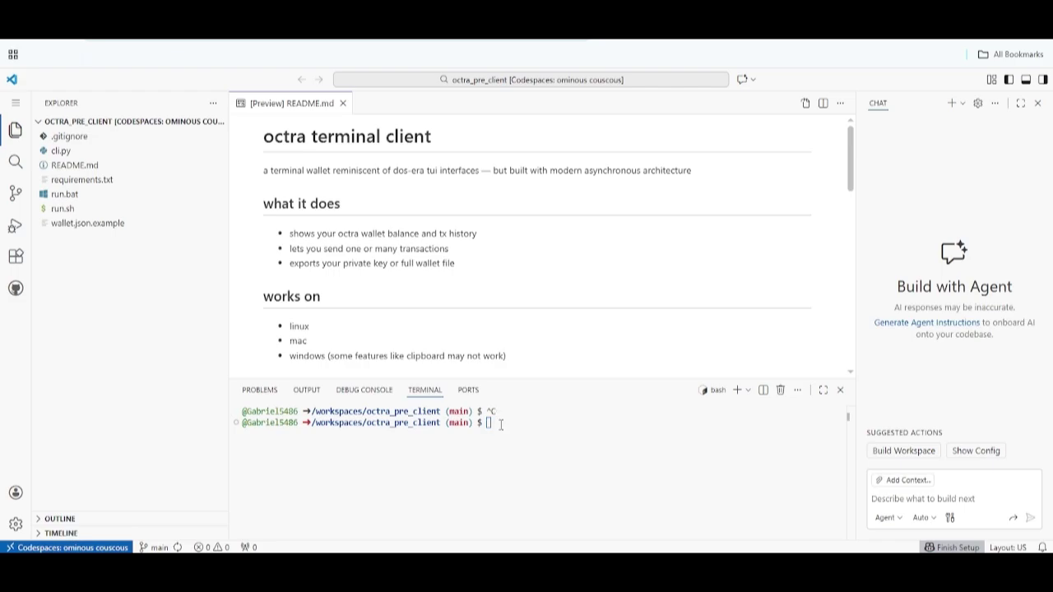
key("ctrl+v")
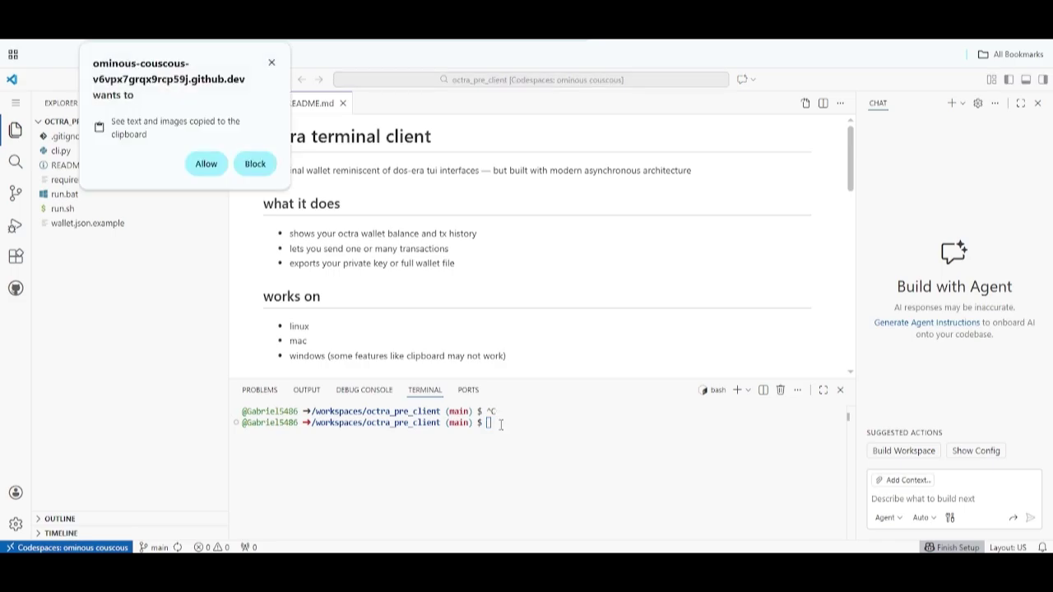
left_click(205, 165)
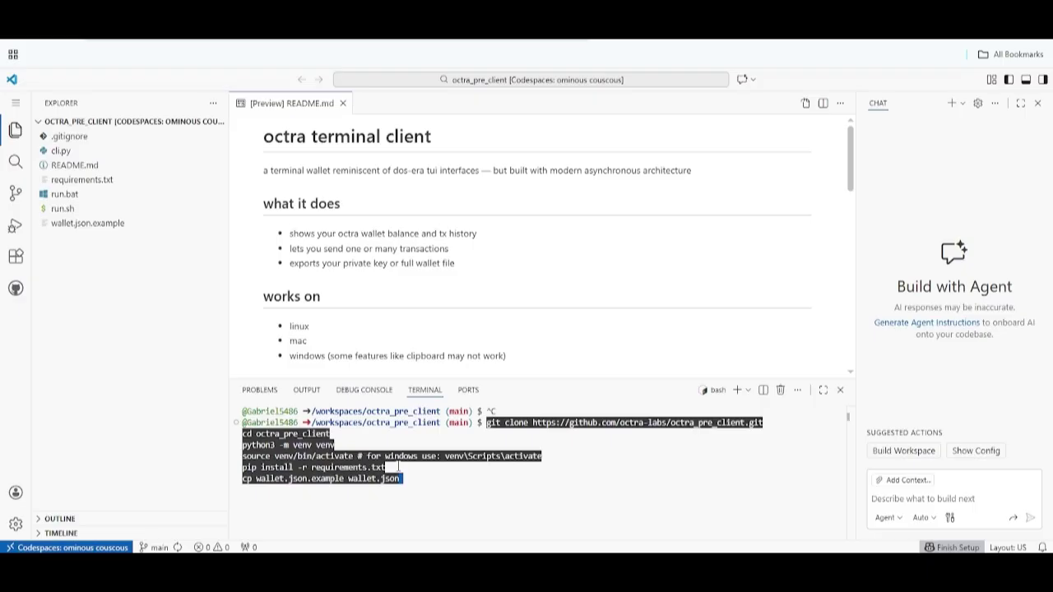
key("Return")
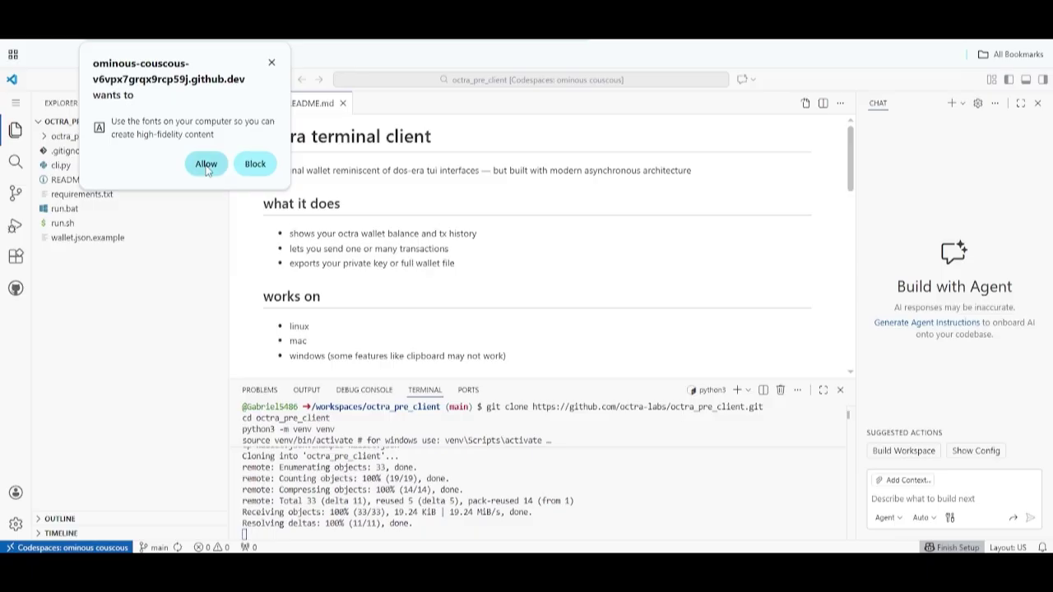
left_click(205, 164)
left_click_drag(548, 380, 574, 175)
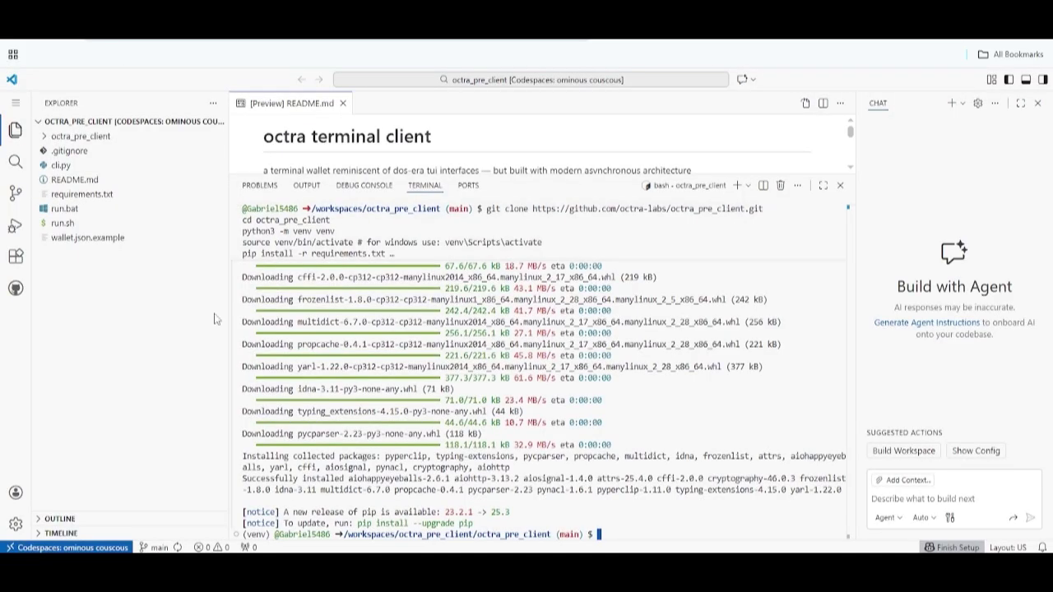
Step: Rename cli.py inside the nested octra_pre_client folder as "cli.py OLD"
left_click(47, 137)
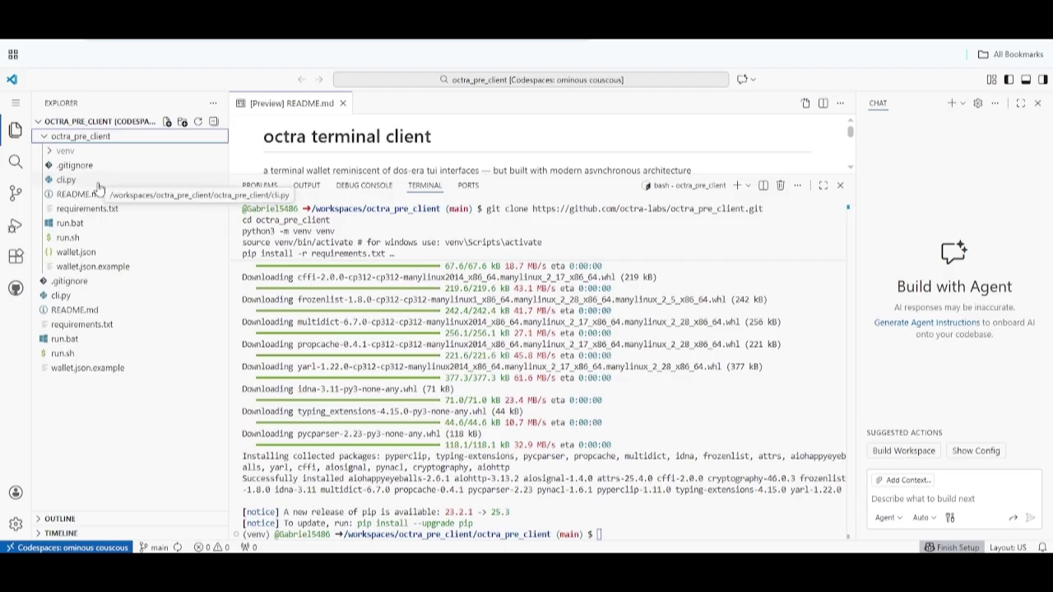
right_click(98, 186)
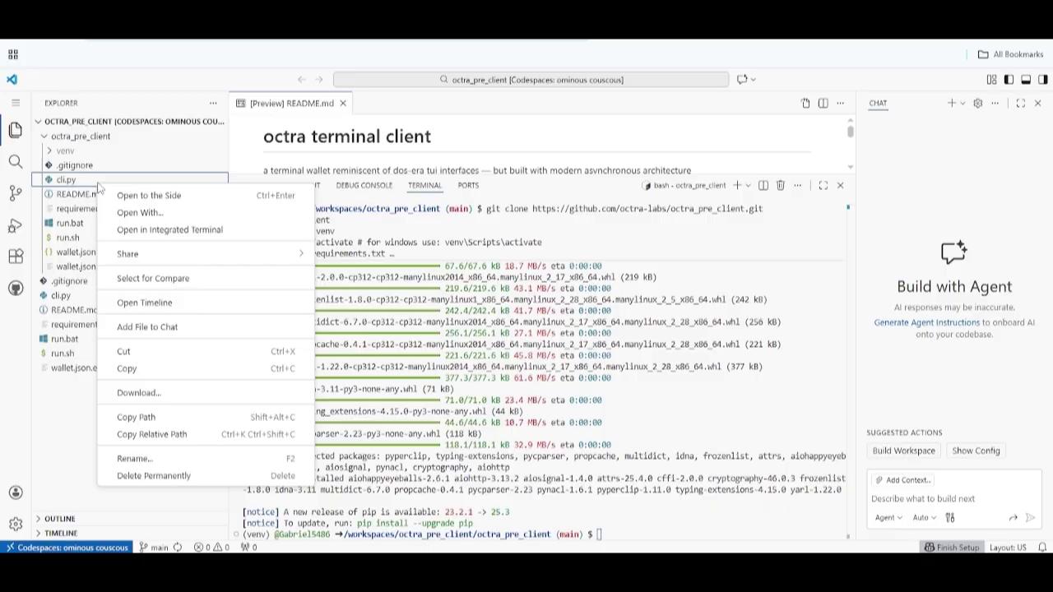
left_click(164, 460)
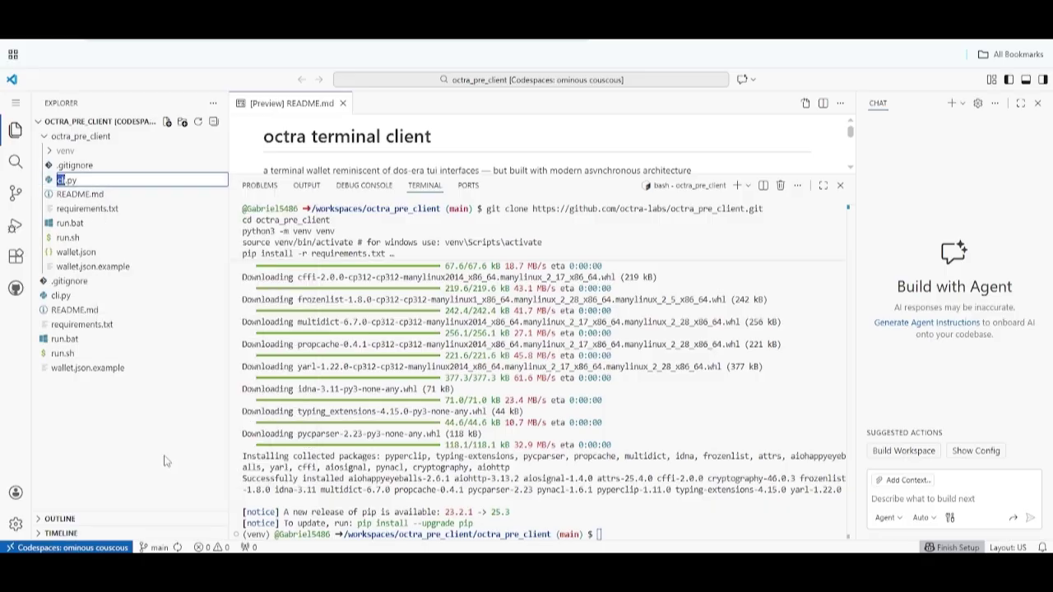
left_click(98, 179)
type("OLD")
left_click(120, 404)
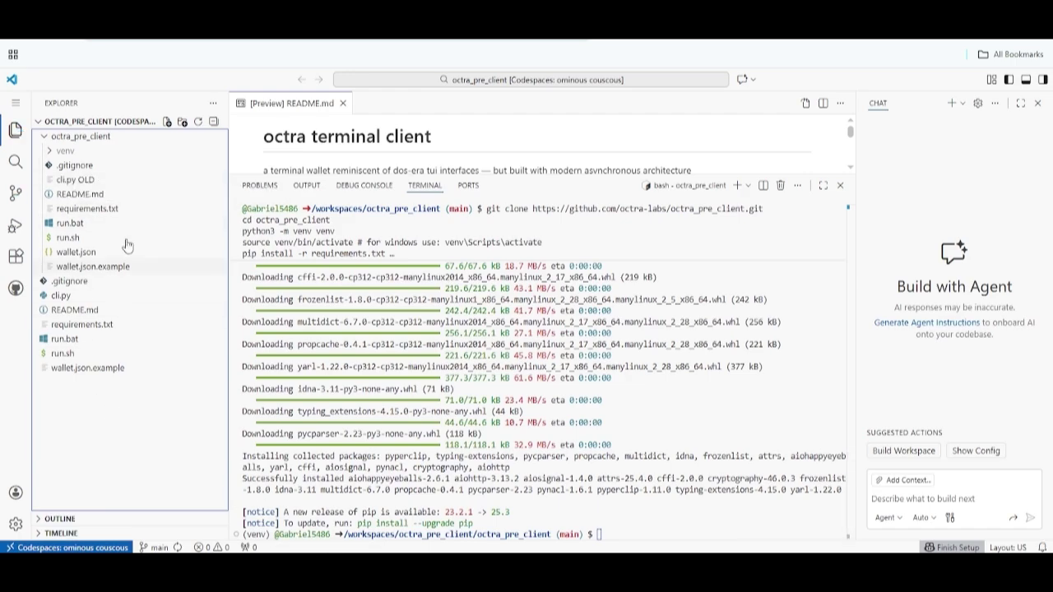
Step: Copy the cli Python file from Downloads in File Explorer and paste it into the codespace's nested octra_pre_client folder
right_click(157, 141)
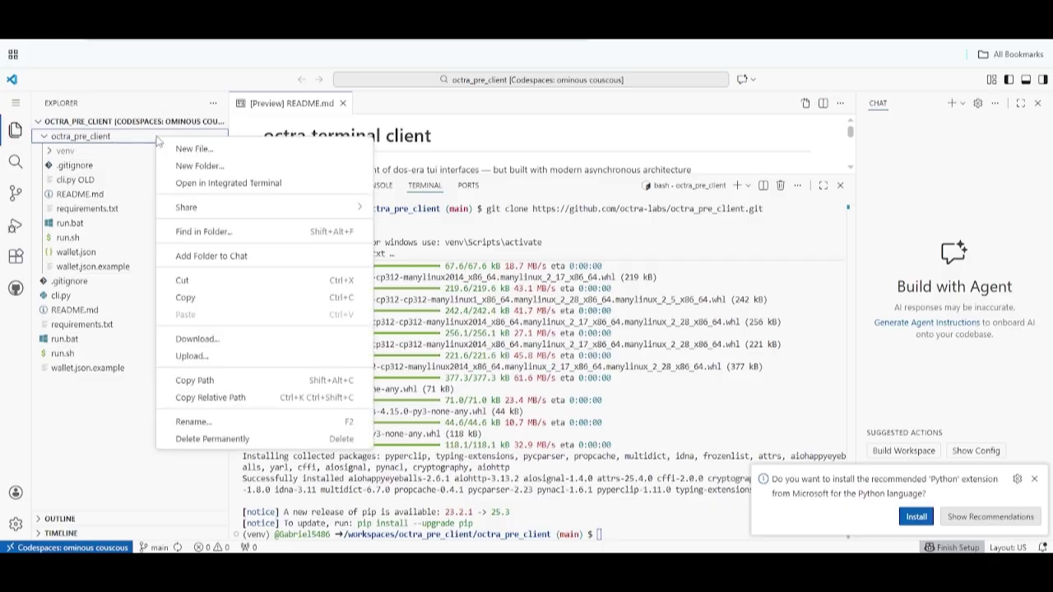
left_click(187, 156)
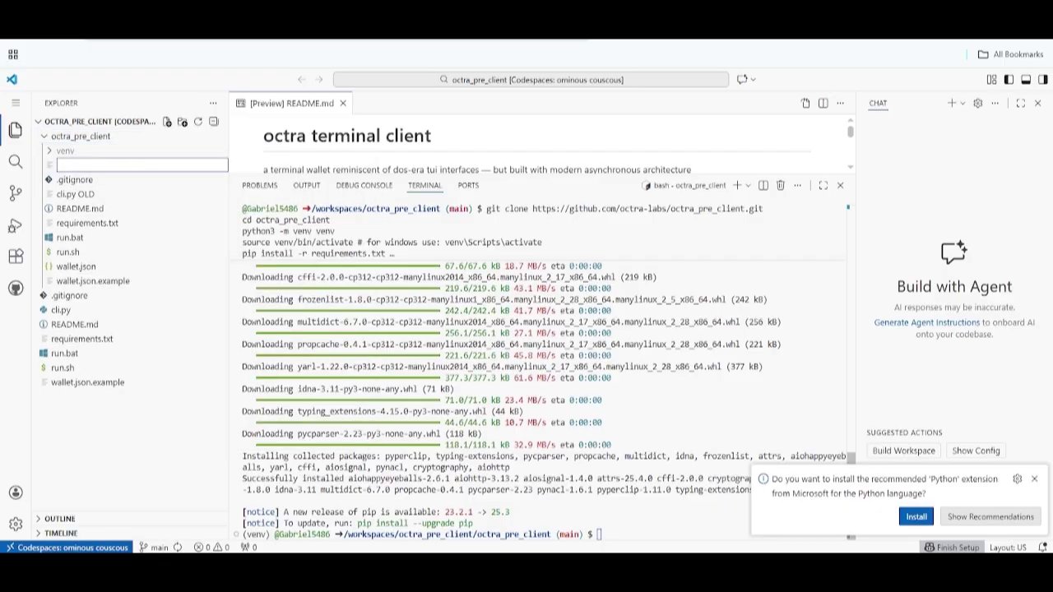
key("alt+Tab")
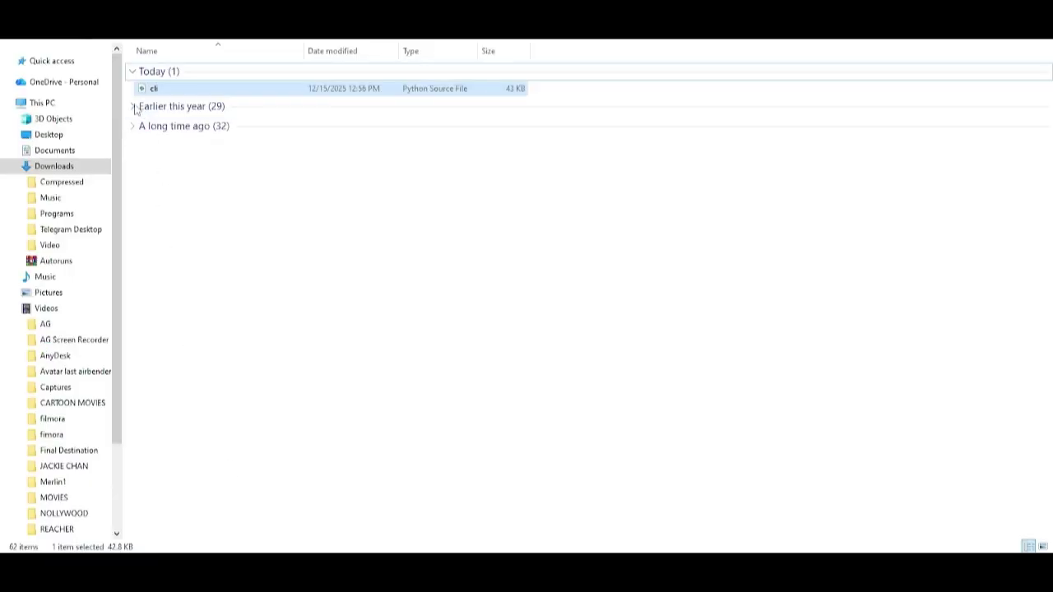
right_click(184, 77)
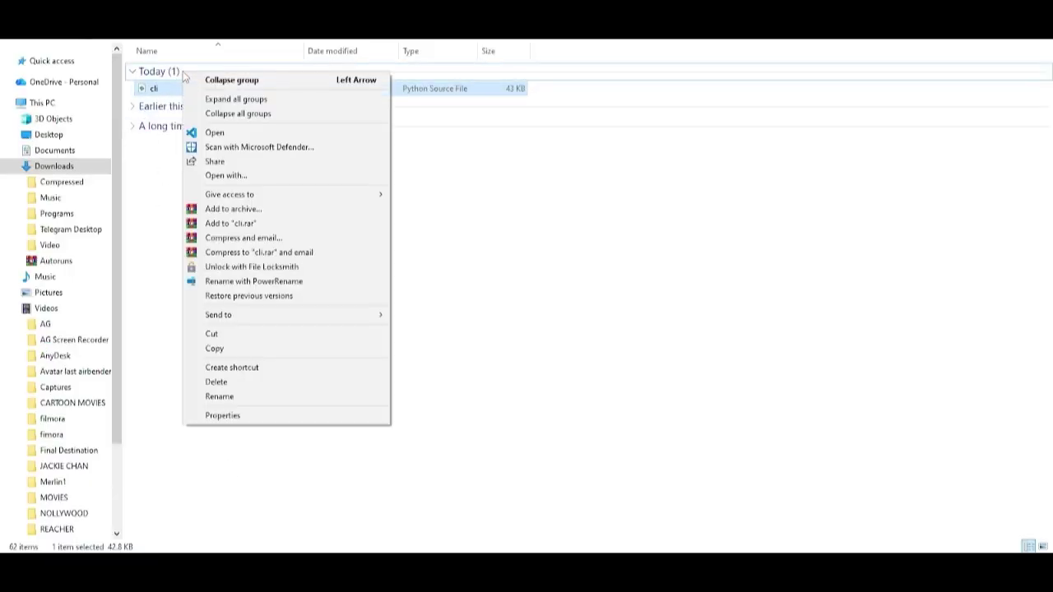
left_click(254, 350)
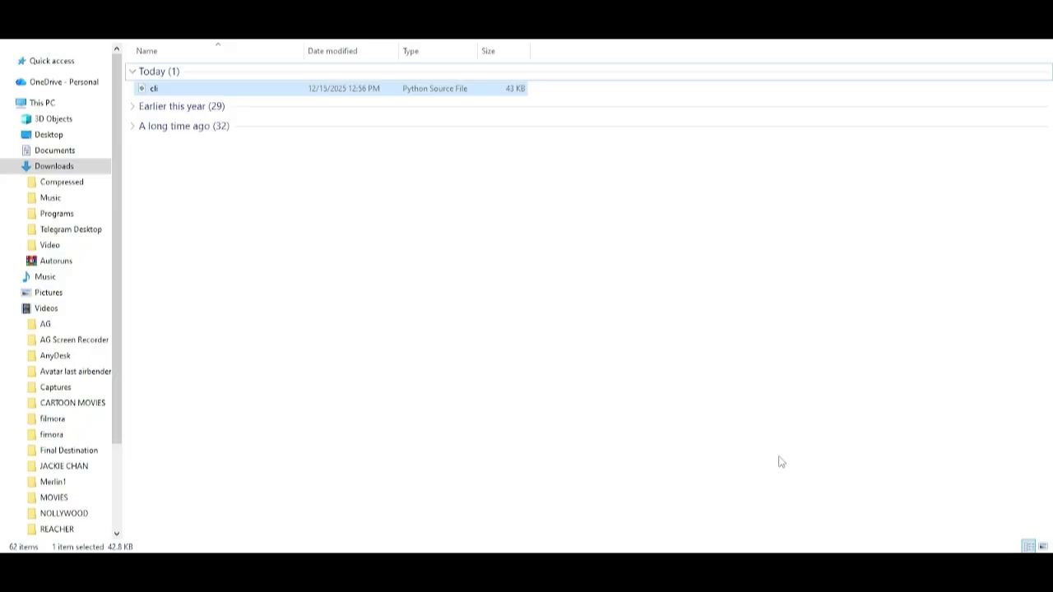
key("alt+Tab")
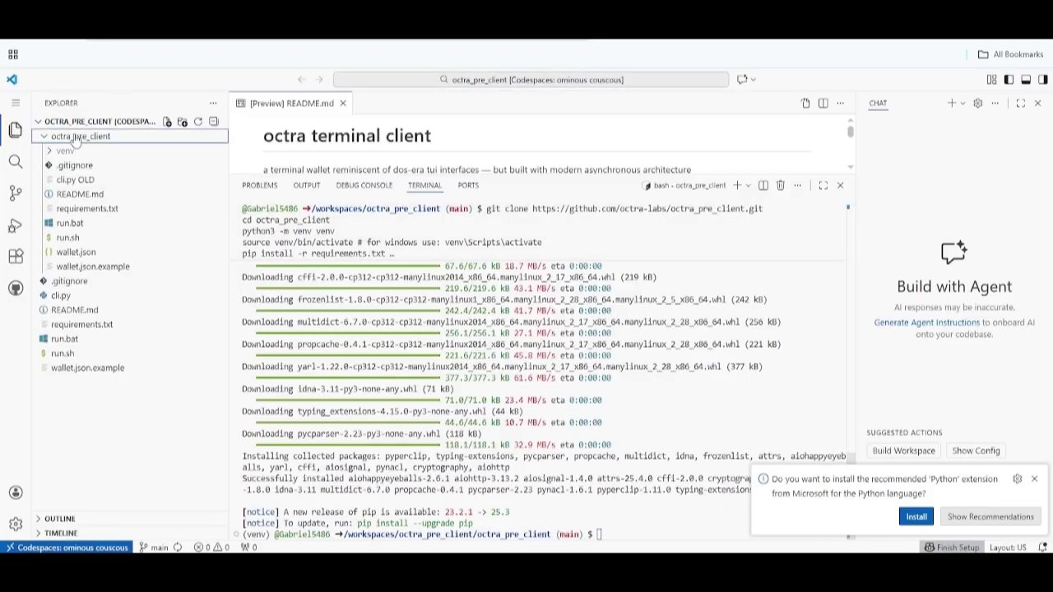
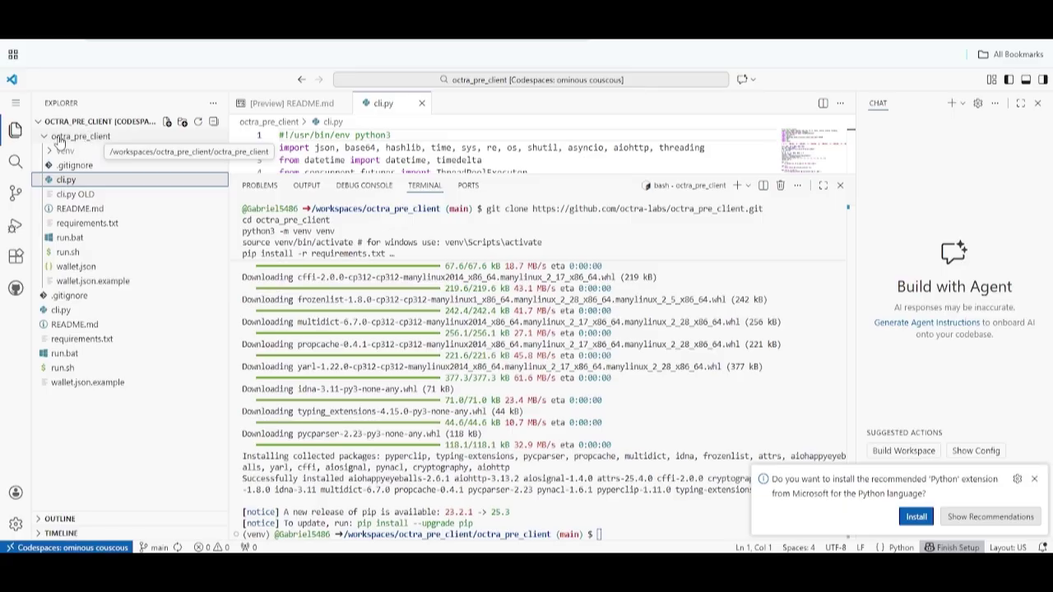
right_click(96, 142)
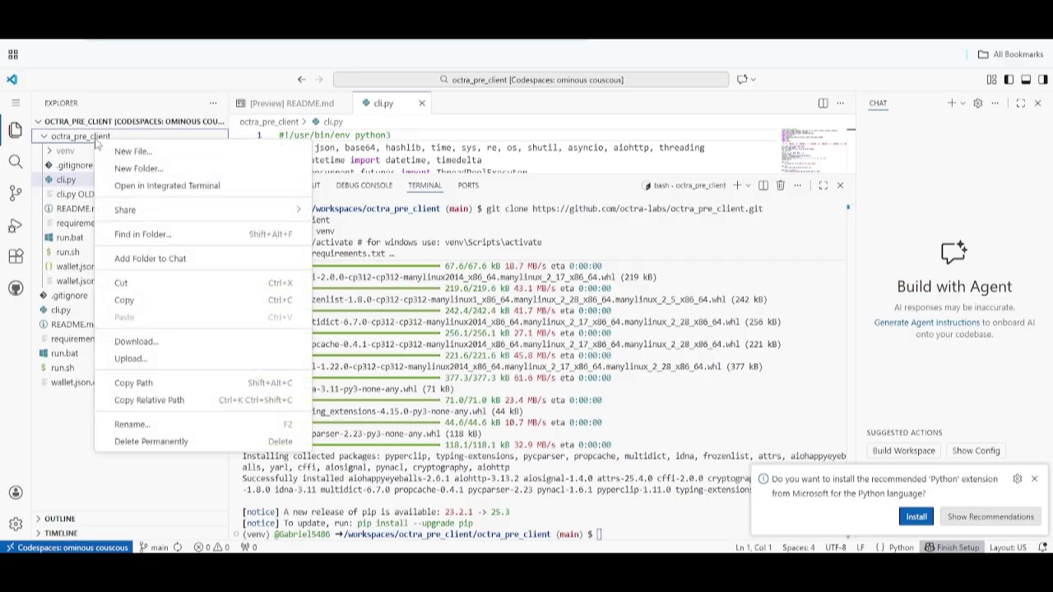
key("Escape")
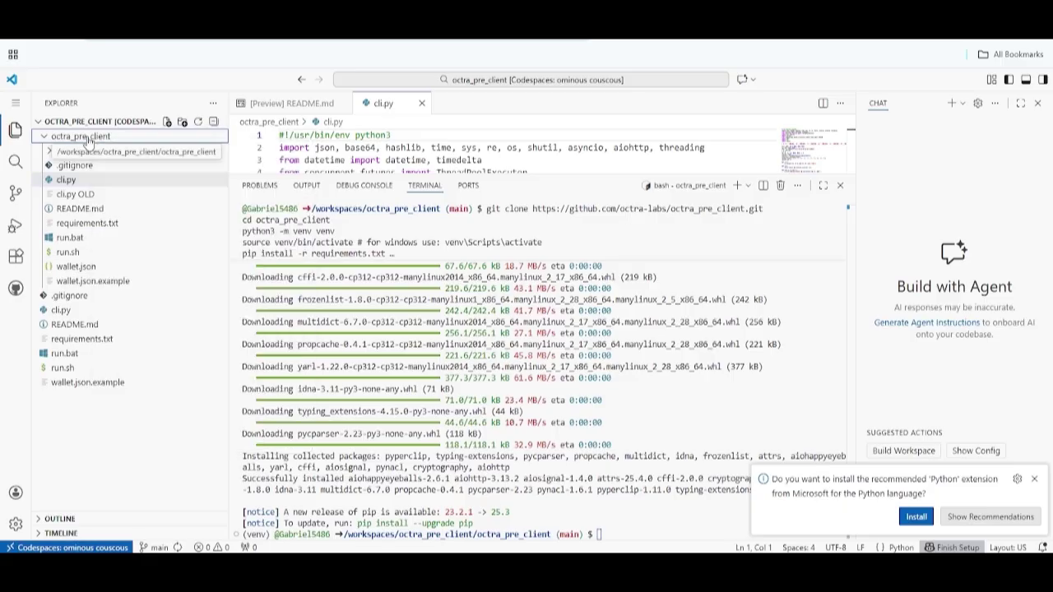
right_click(89, 141)
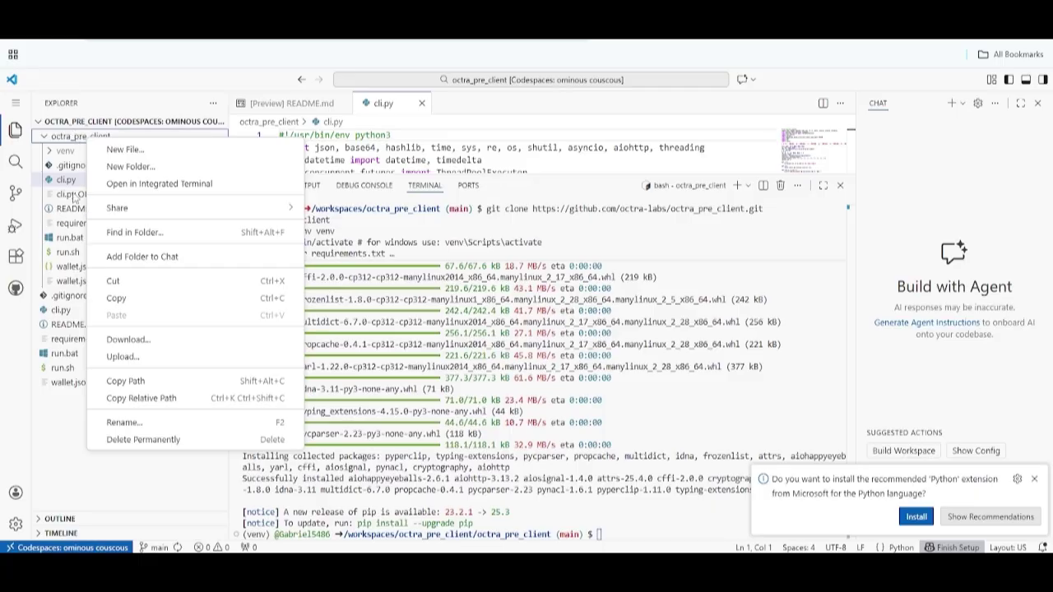
left_click(59, 458)
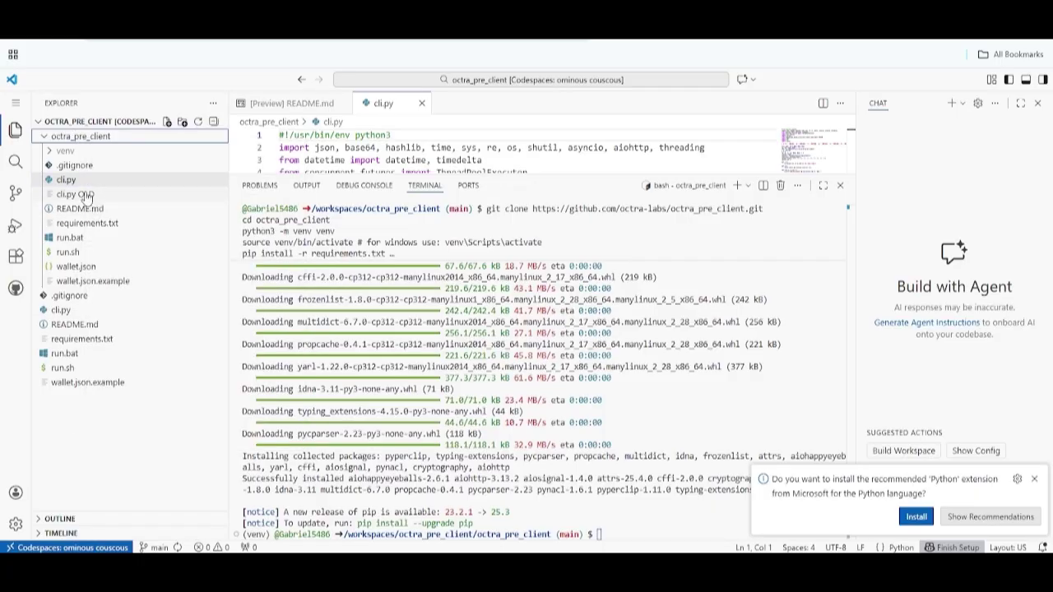
right_click(110, 429)
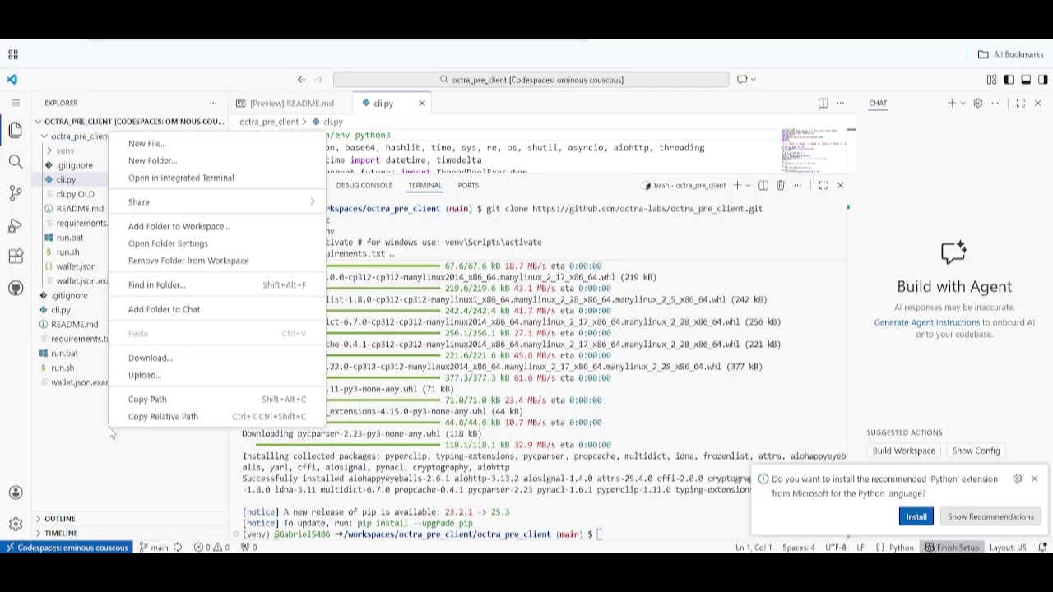
left_click(49, 433)
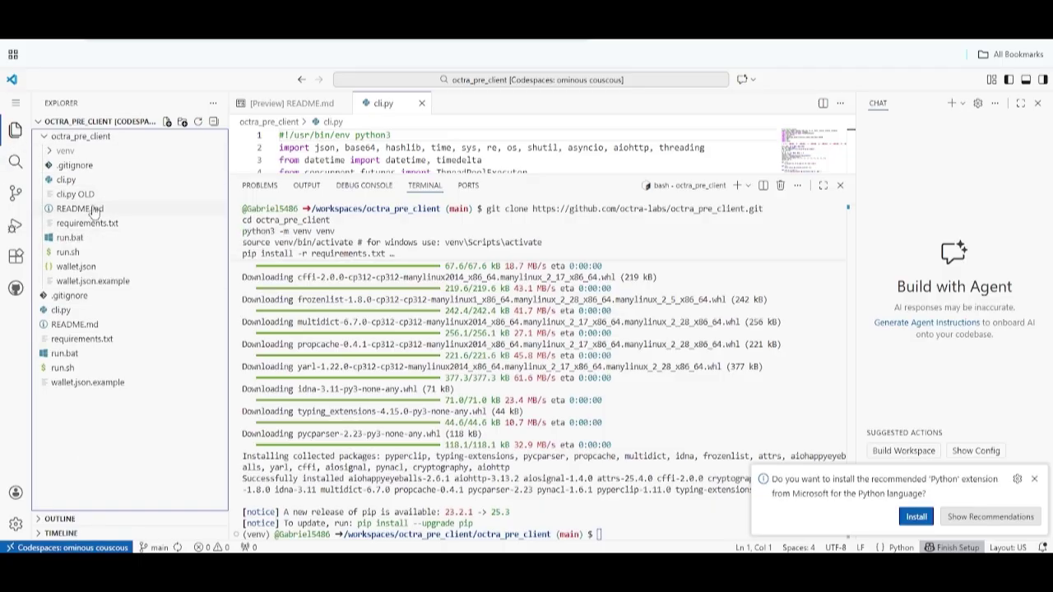
left_click(74, 140)
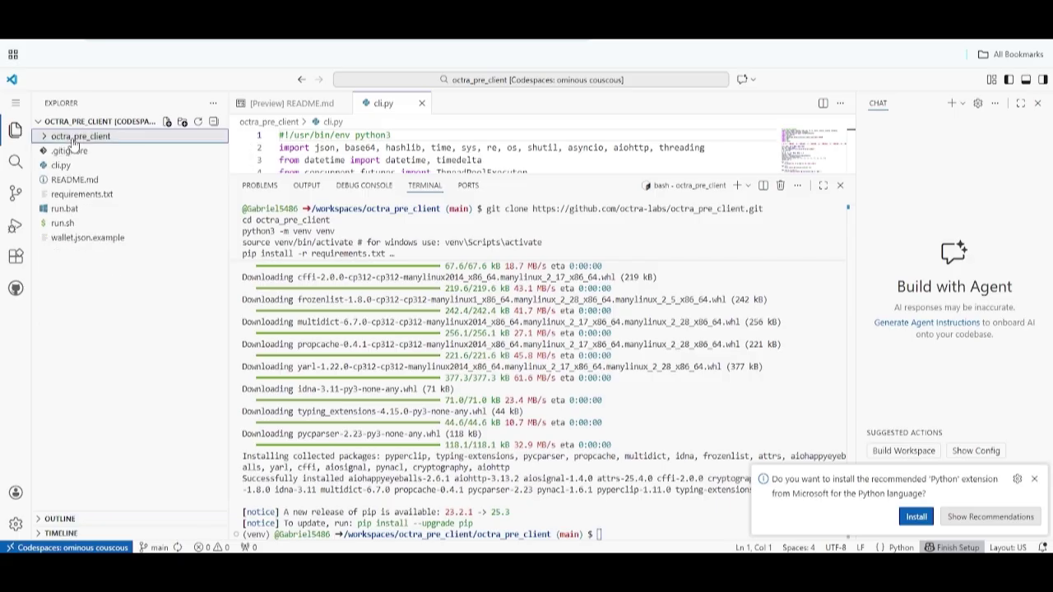
Step: Open wallet.json from the nested octra_pre_client folder and shrink the terminal area to show the whole file
left_click(73, 141)
right_click(71, 139)
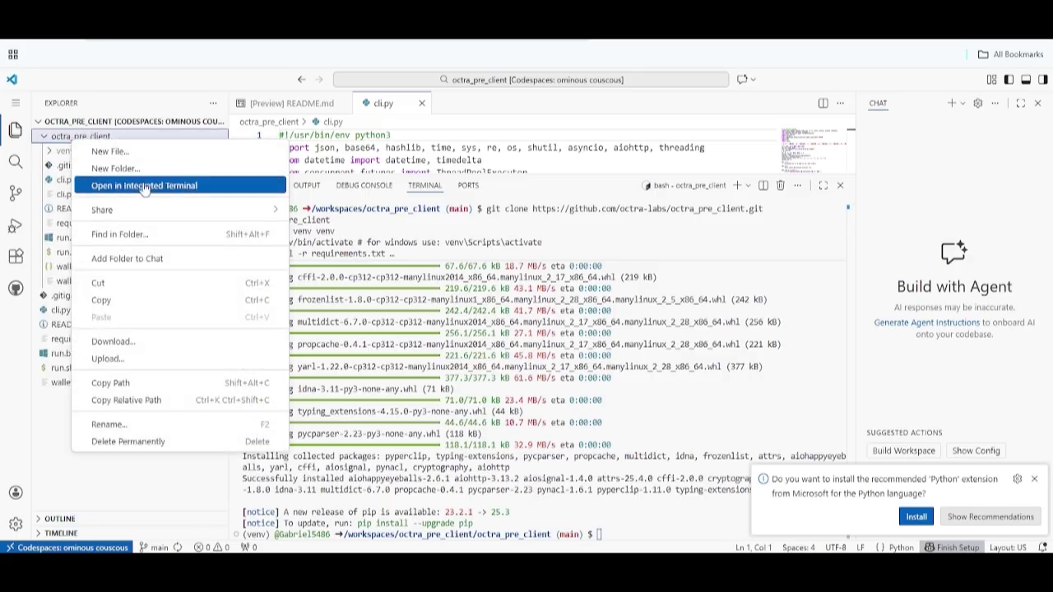
key("Escape")
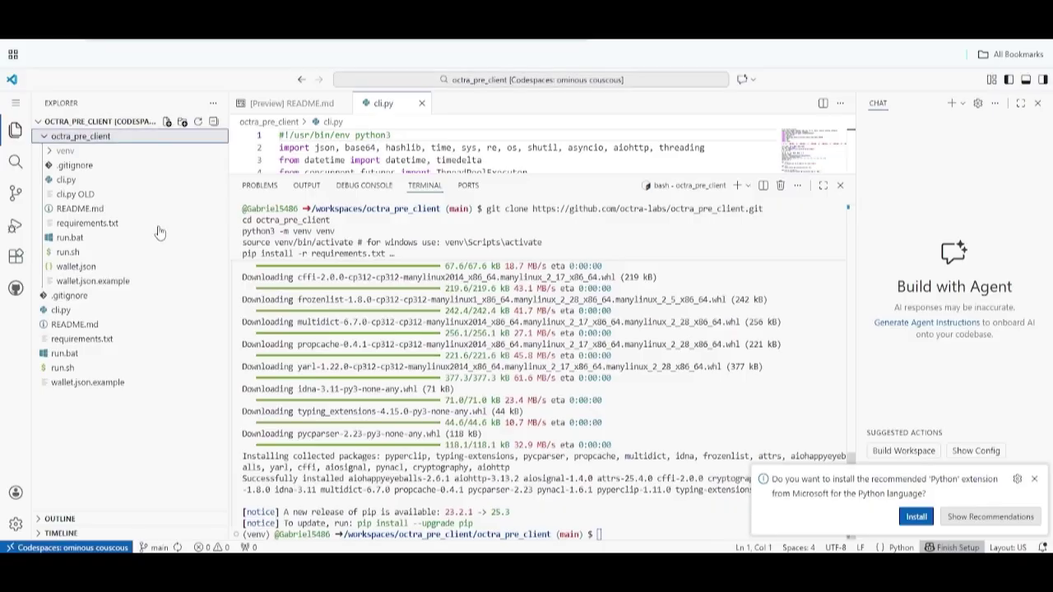
left_click_drag(156, 229, 72, 198)
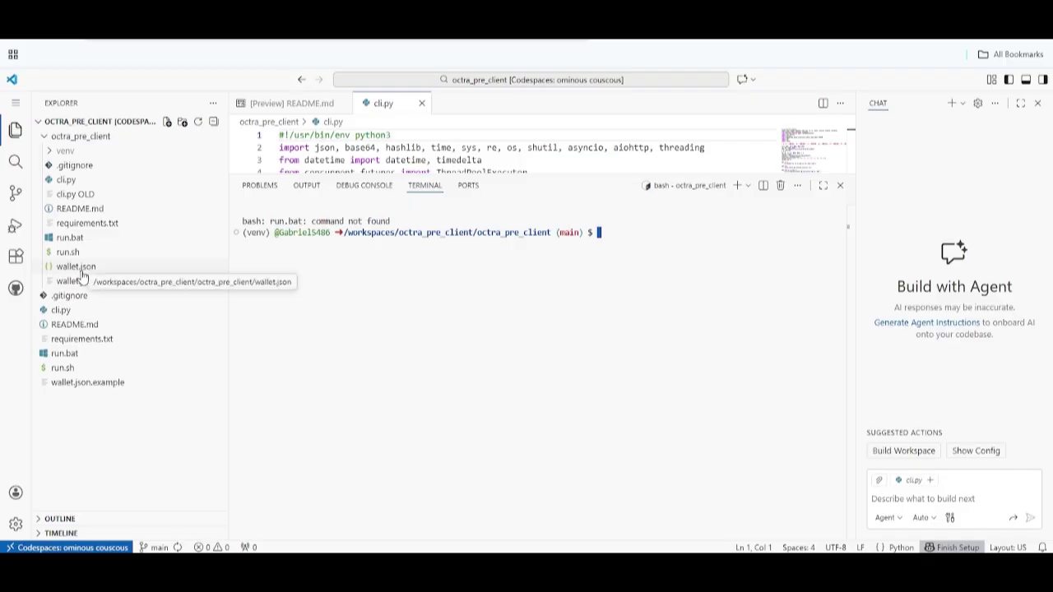
left_click(81, 270)
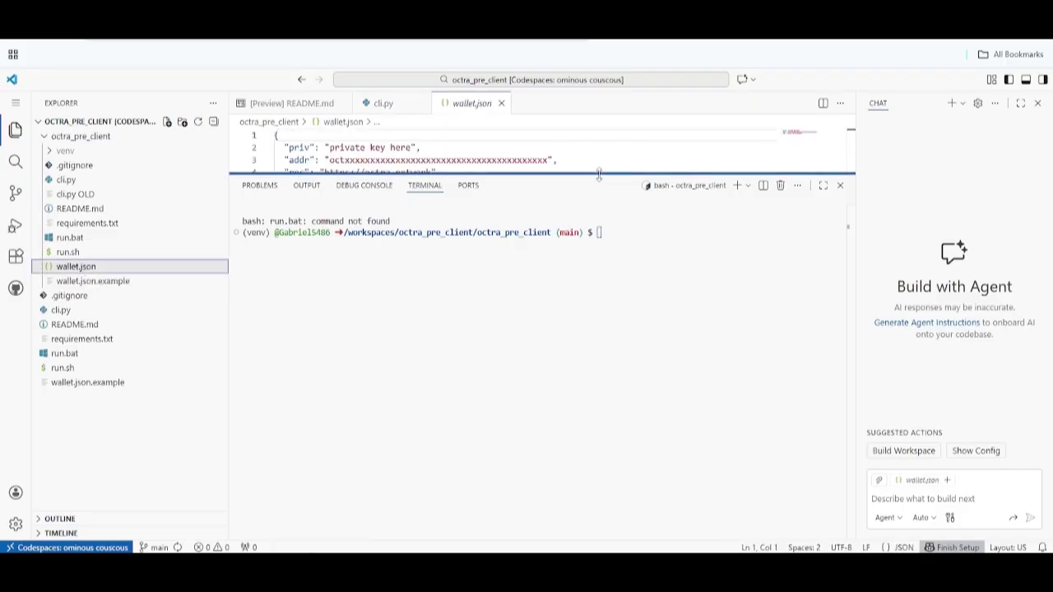
left_click_drag(600, 173, 589, 296)
left_click_drag(589, 345, 585, 370)
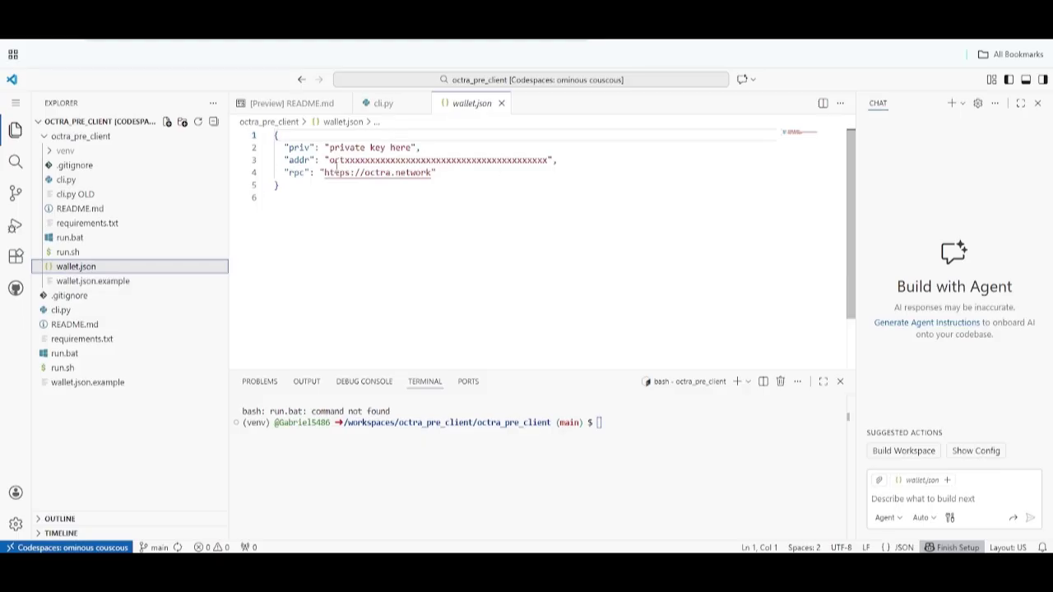
Step: Replace the "priv" placeholder in wallet.json with the wallet's private key, and enlarge the terminal to full height
left_click_drag(330, 148, 414, 147)
key("ctrl+v")
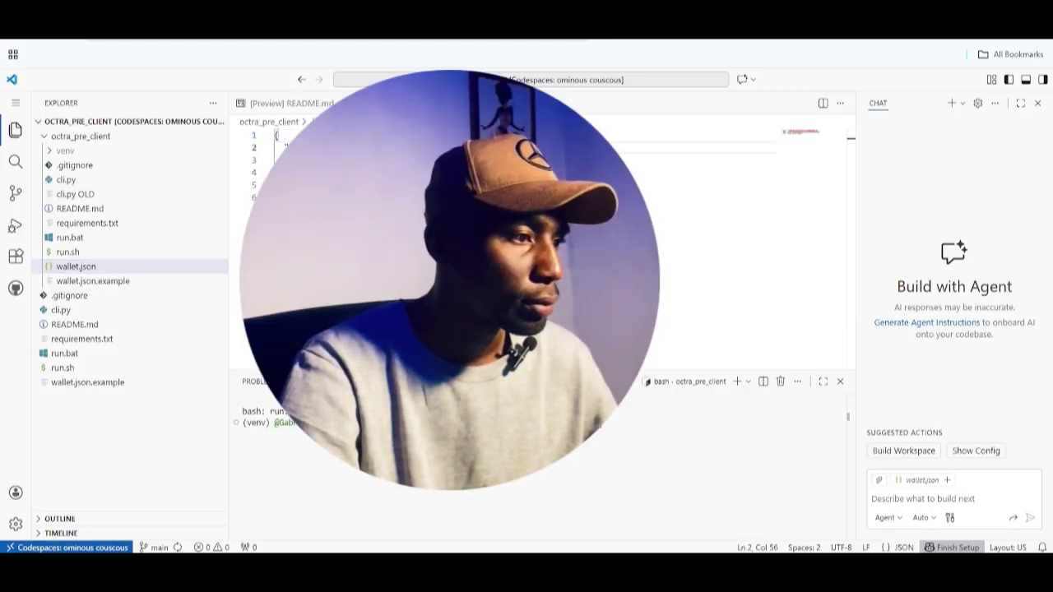
left_click_drag(444, 373, 444, 94)
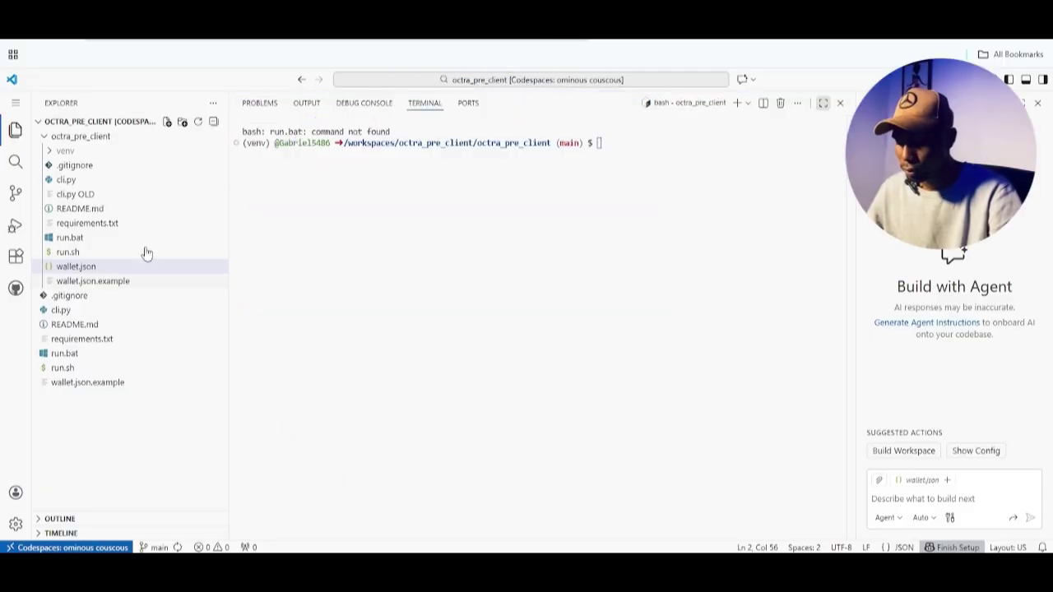
Step: Copy the README's run commands (./run.sh and run.bat) and execute them in the codespace terminal to launch the Octra client
key("ctrl+Tab")
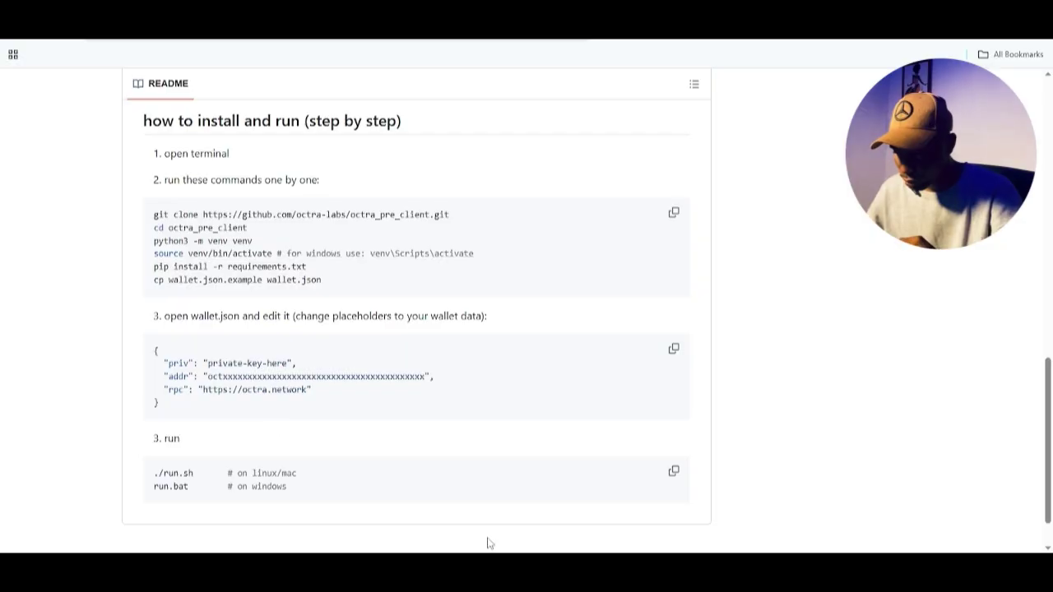
left_click(675, 473)
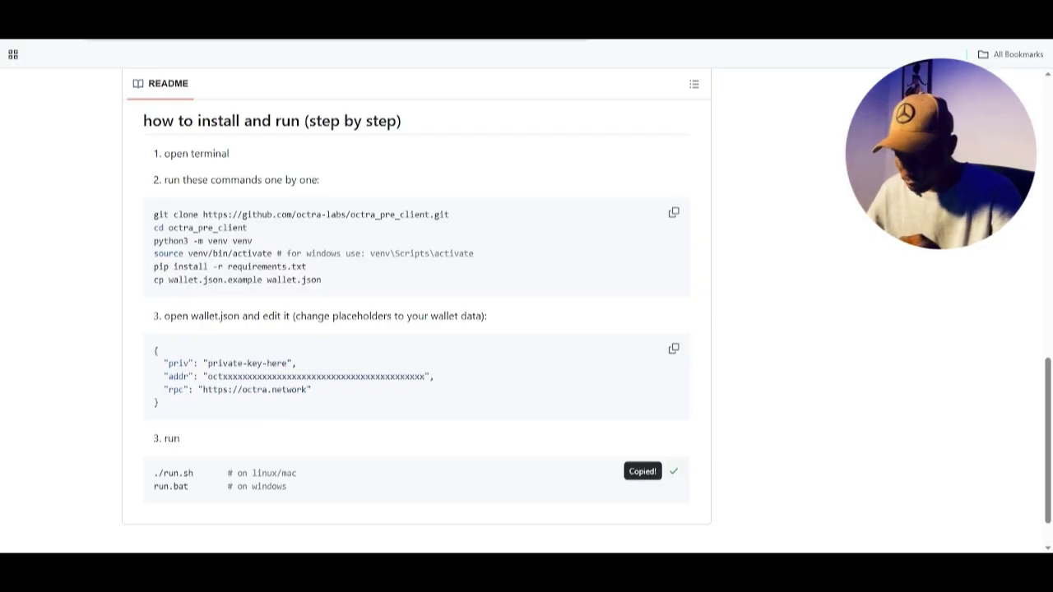
key("ctrl+Tab")
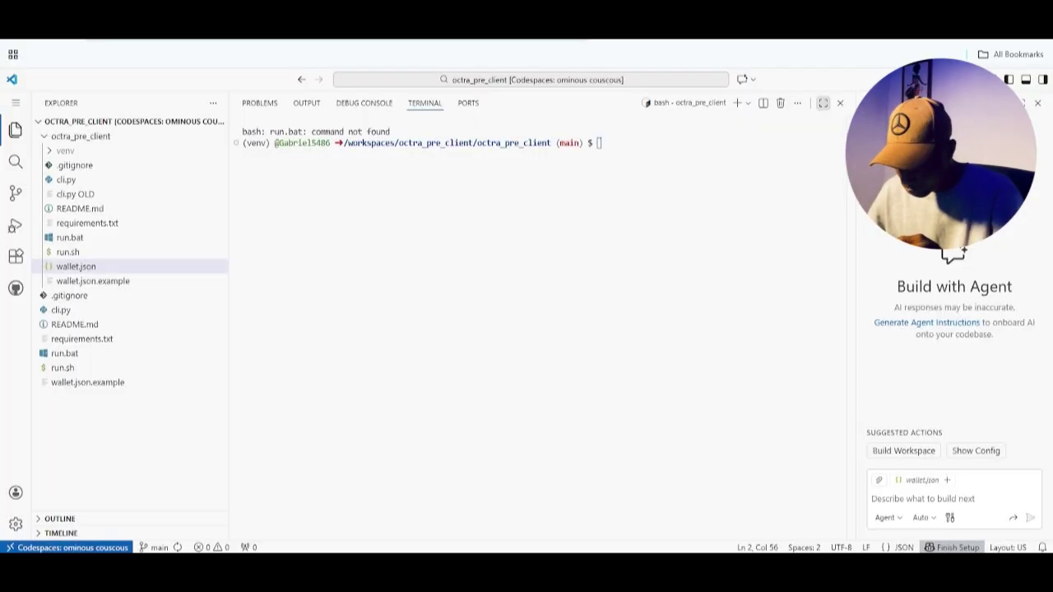
left_click(632, 148)
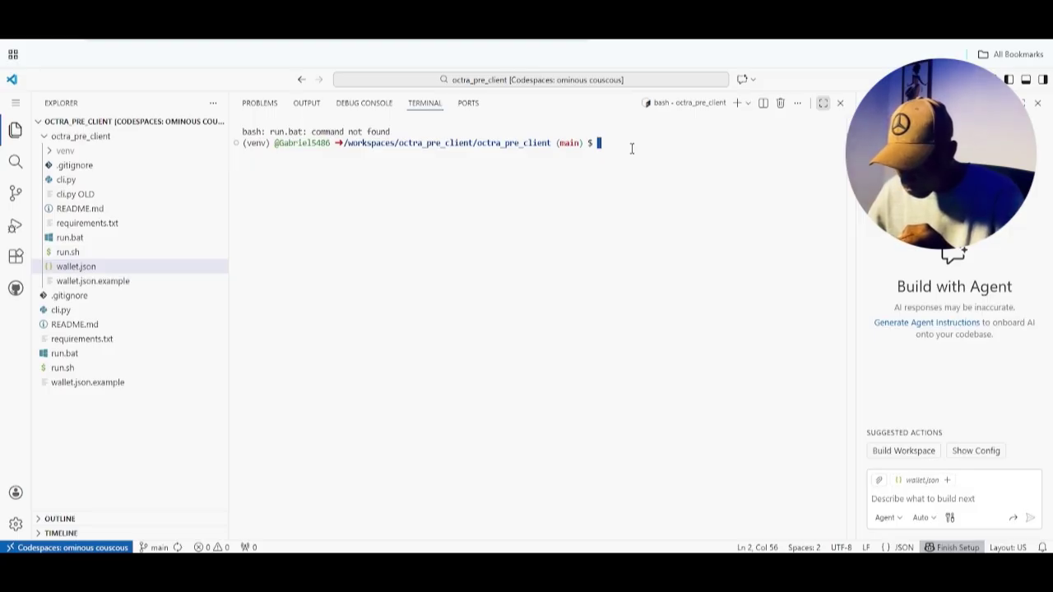
key("ctrl+v")
key("Return")
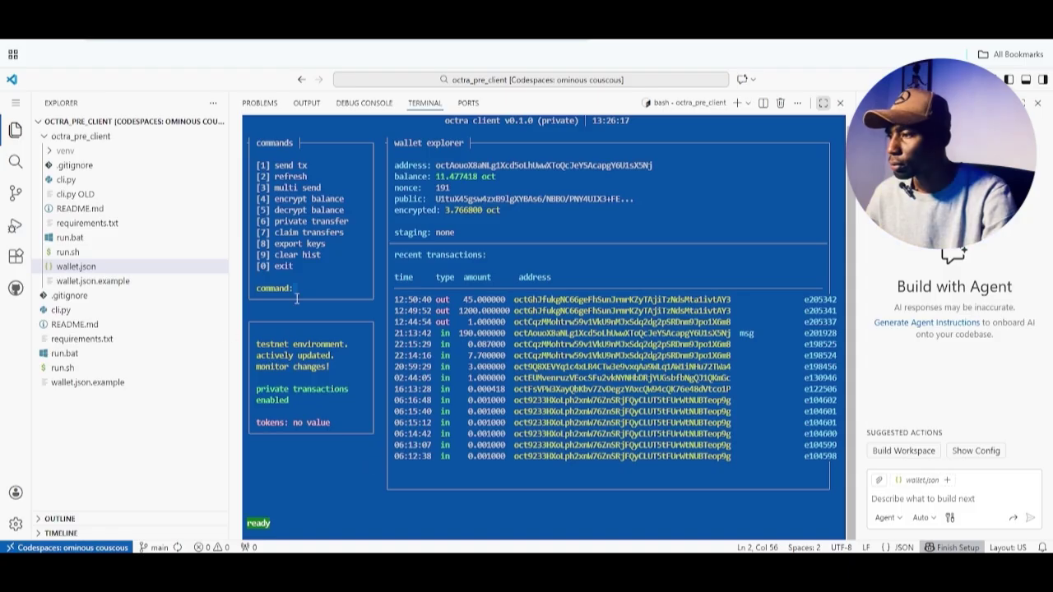
Step: Start a send tx transaction in the Octra client and enter the recipient's wallet address
type("1")
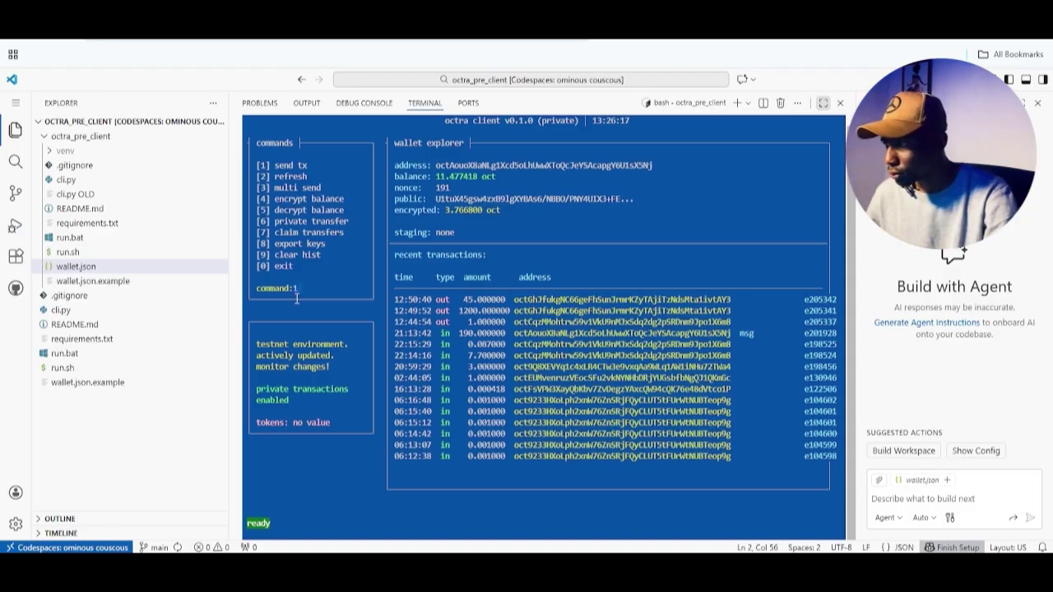
key("Return")
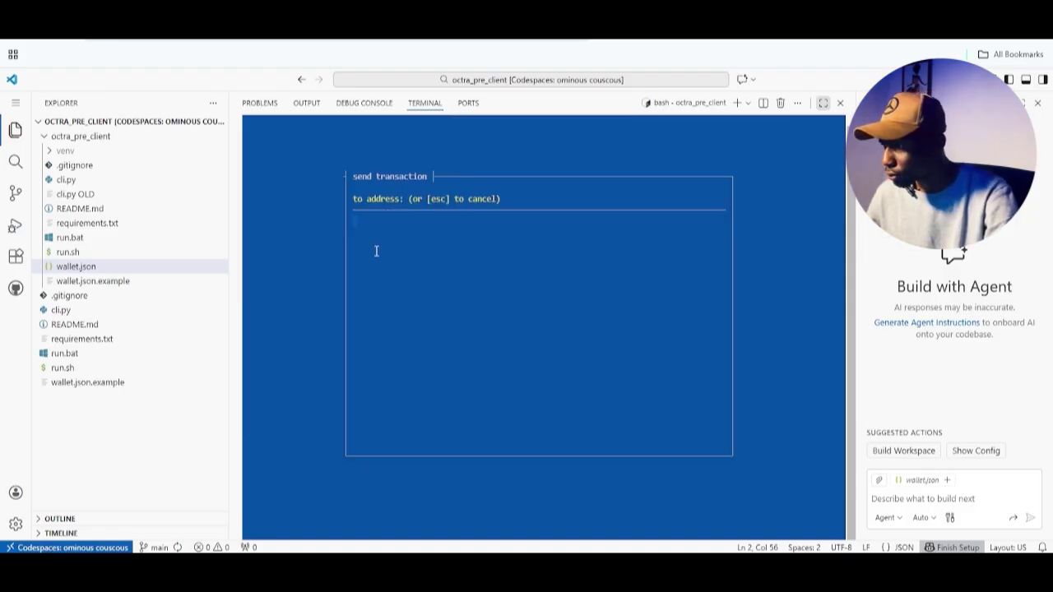
key("ctrl+v")
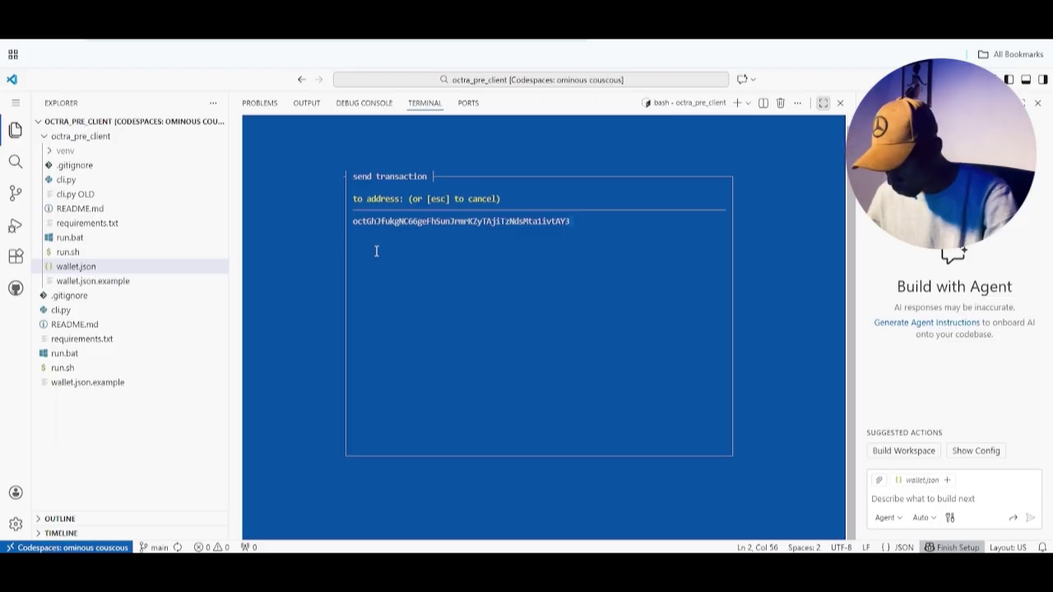
key("Return")
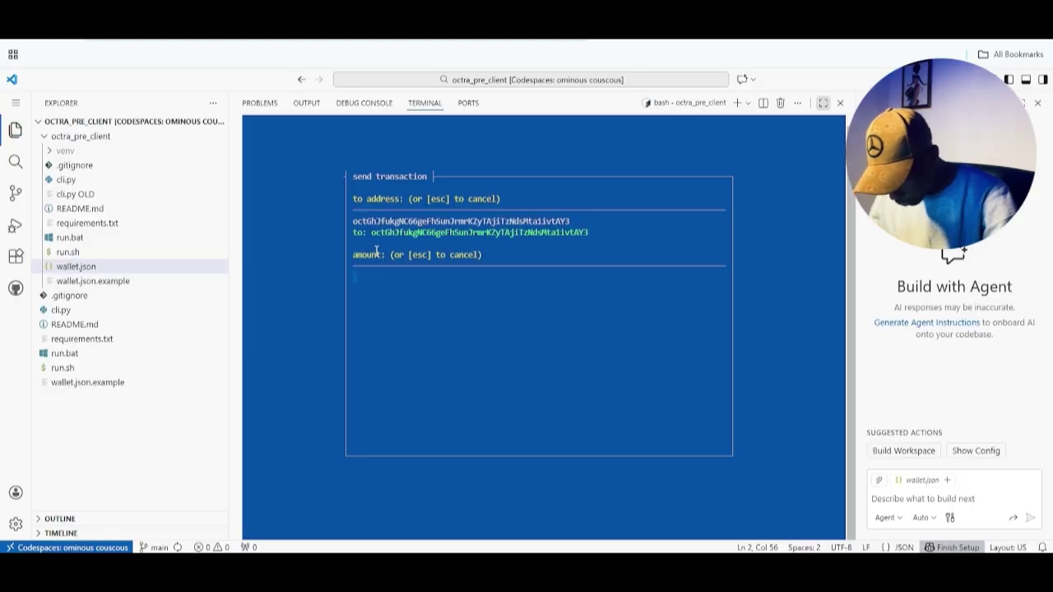
Step: Set the transaction amount to 3 oct, skip the message, confirm the transfer, and return to the client's main screen
type("3")
key("Return")
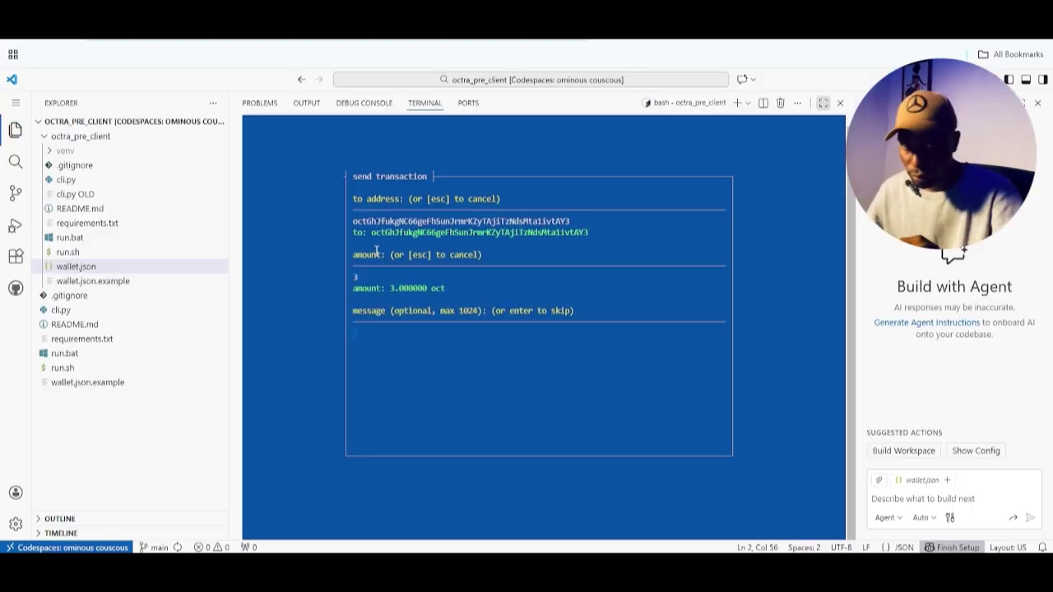
key("Return")
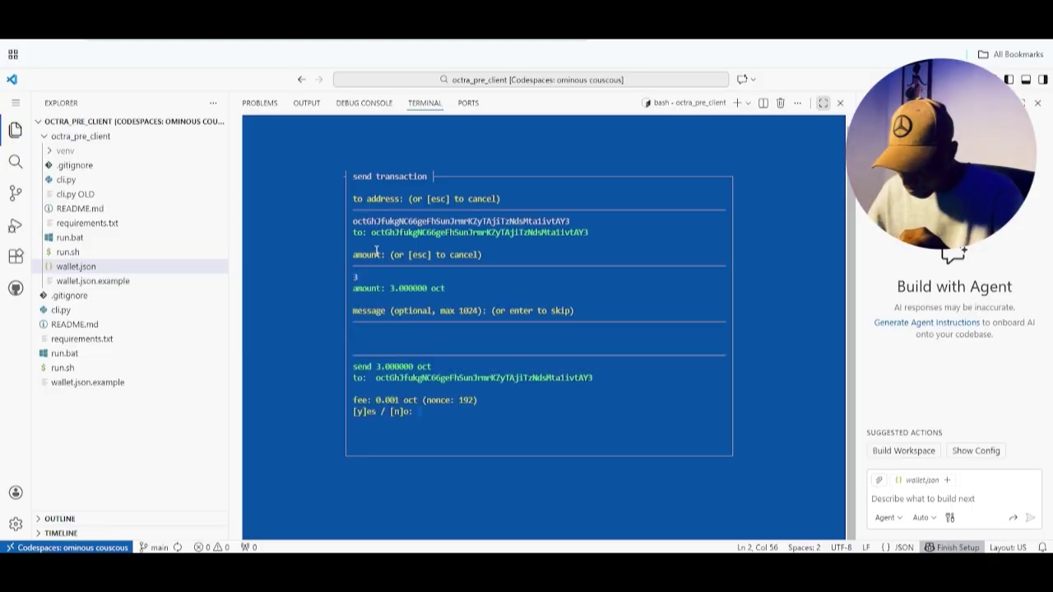
type("Y")
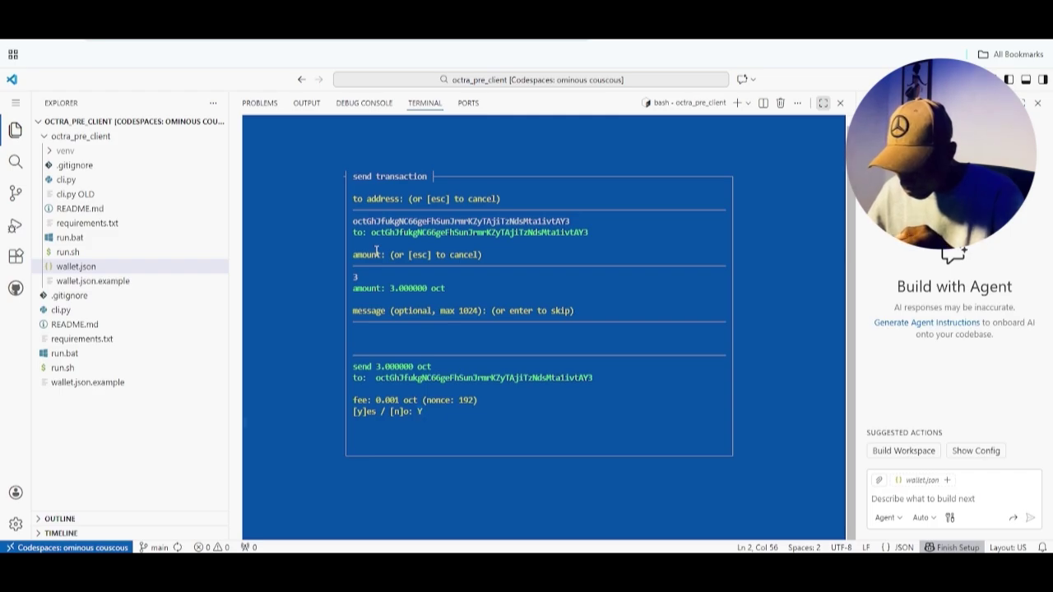
key("Return")
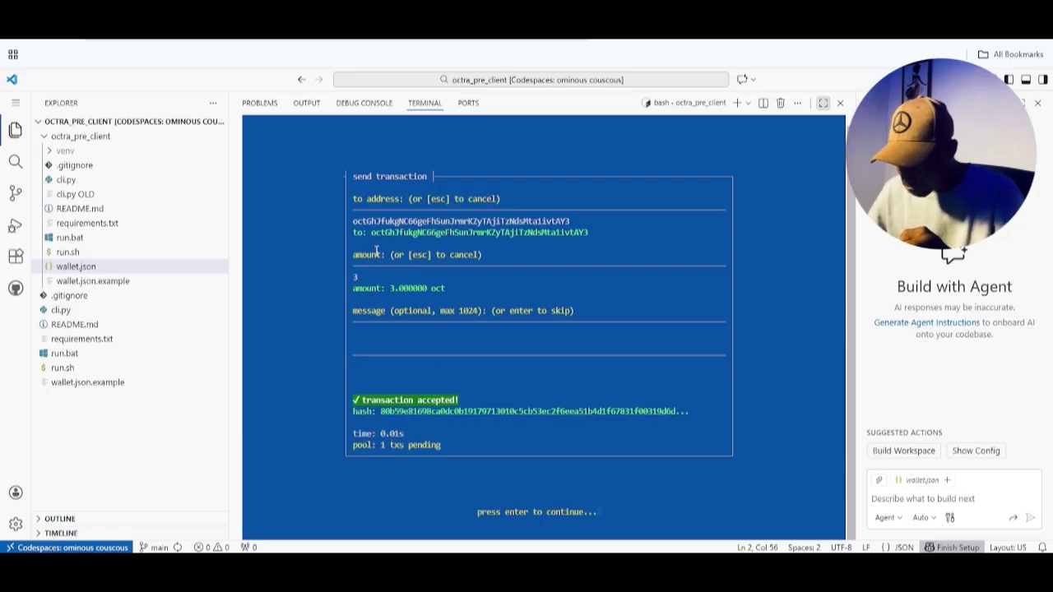
key("Return")
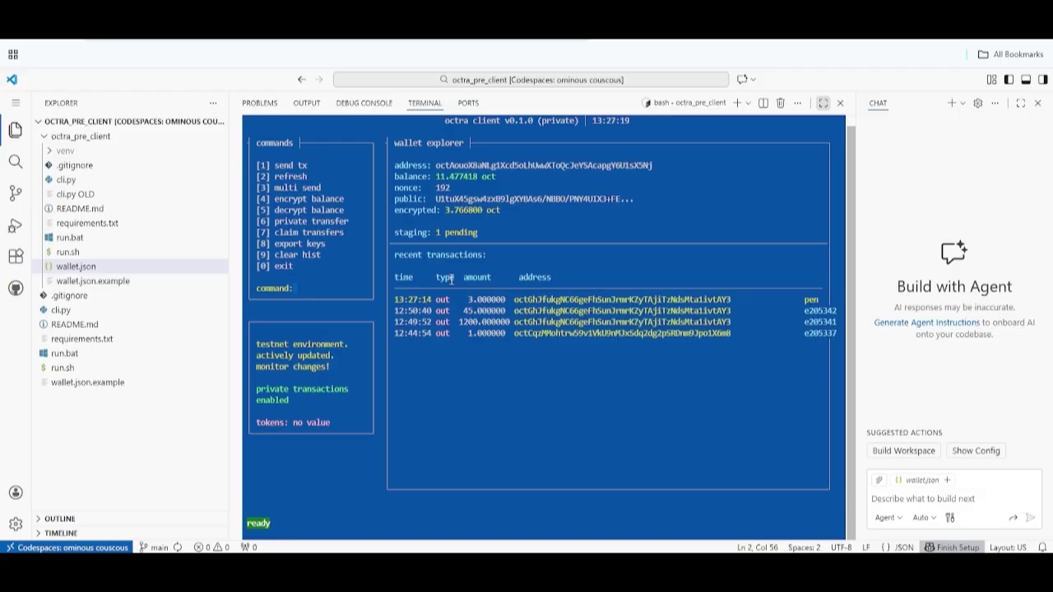
Step: Switch to the octra Discord server and view the announcements post on securing wallet data and making the GitHub repository private
key("ctrl+Tab")
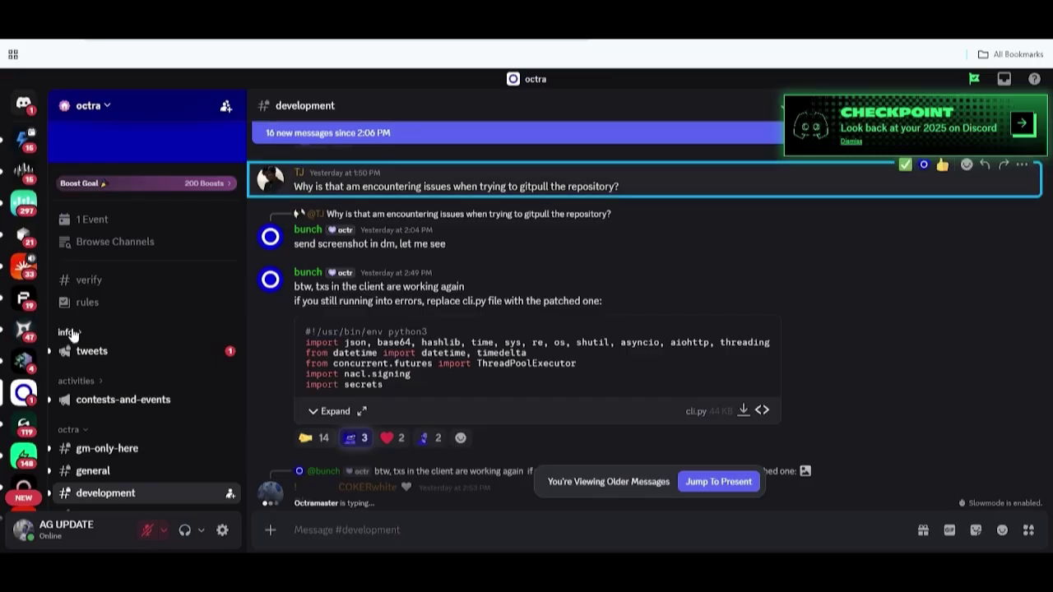
key("ctrl+Tab")
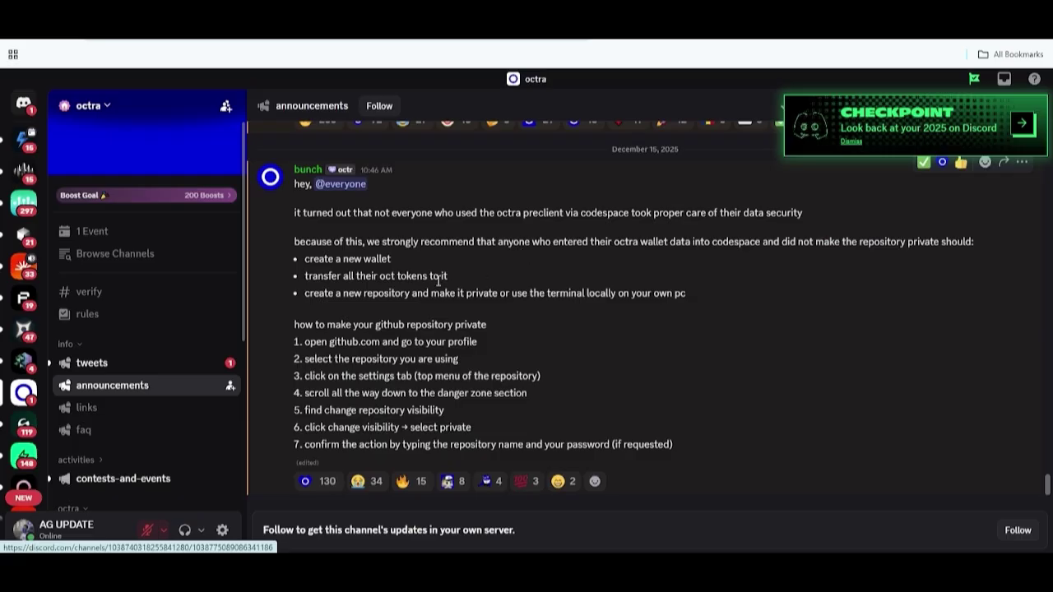